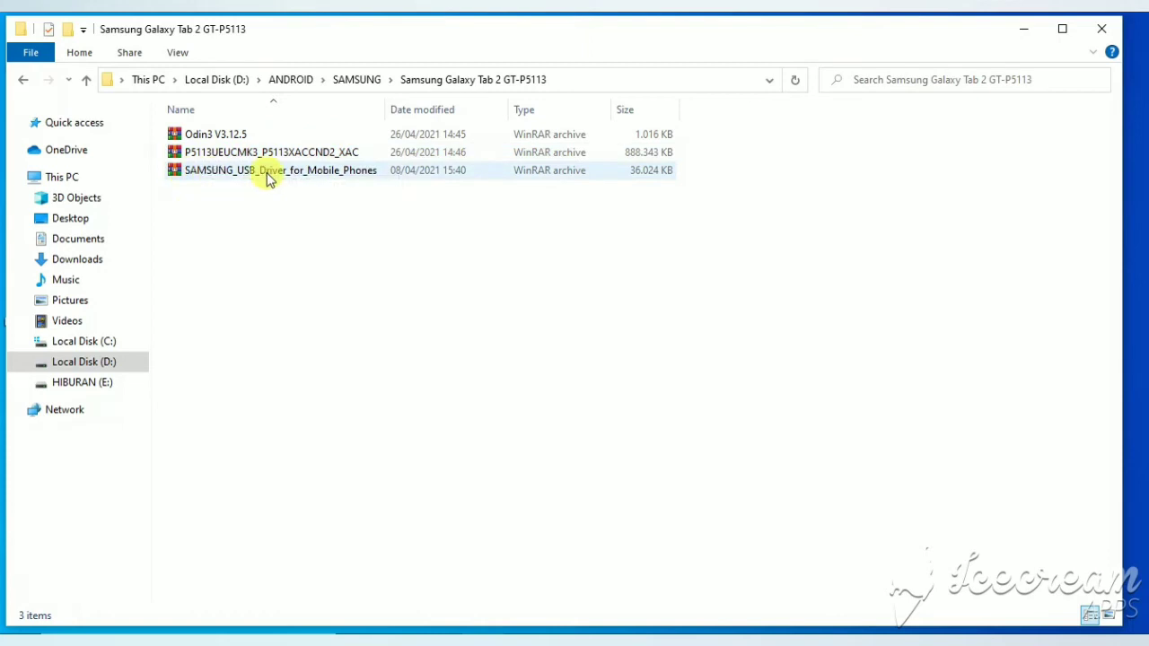
Step: Extract the P5113UEUCMK3_P5113XACCND2_XAC firmware archive into a folder of the same name beside it, keeping the default extraction options
left_click(266, 153)
left_click(266, 154)
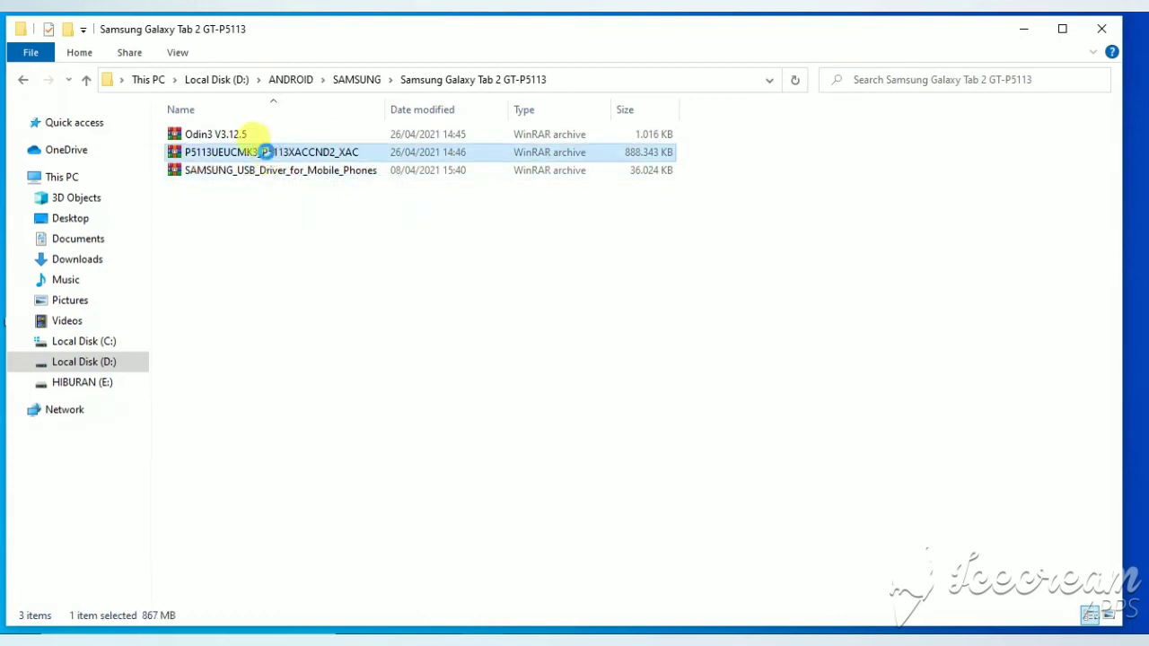
right_click(265, 153)
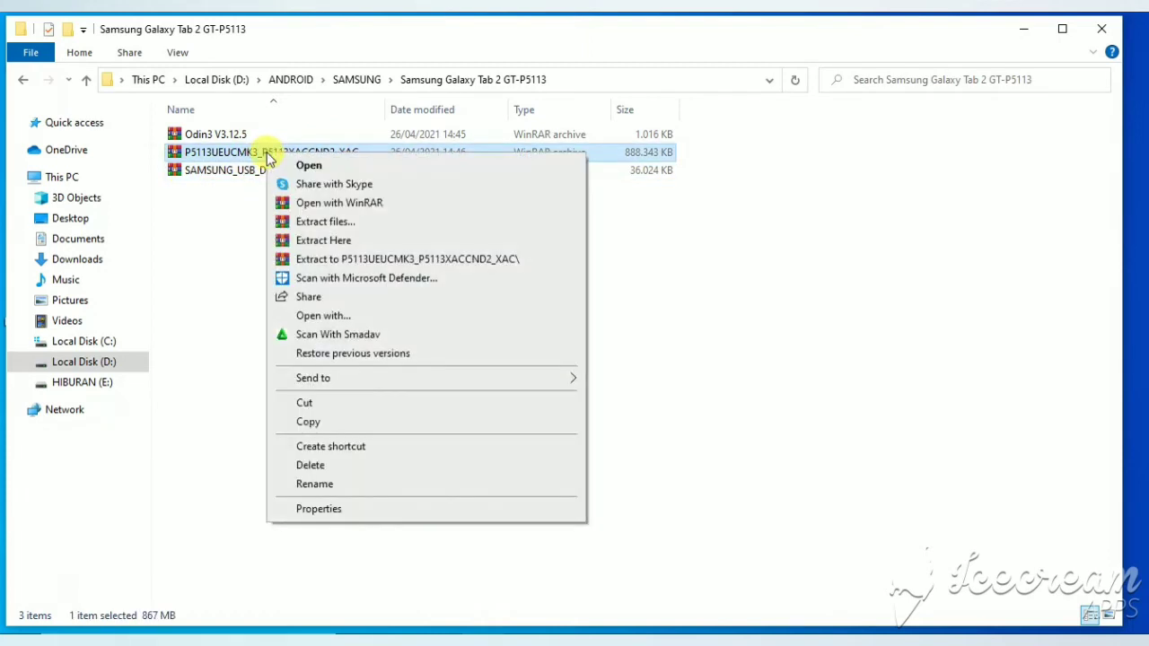
left_click(316, 222)
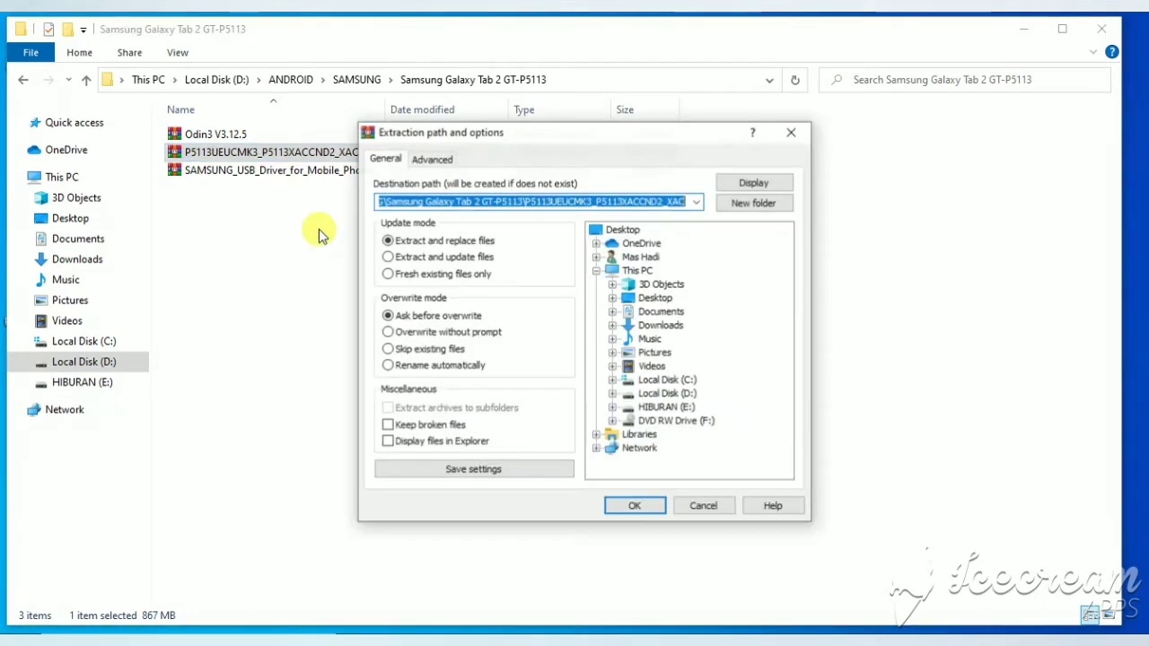
left_click(641, 507)
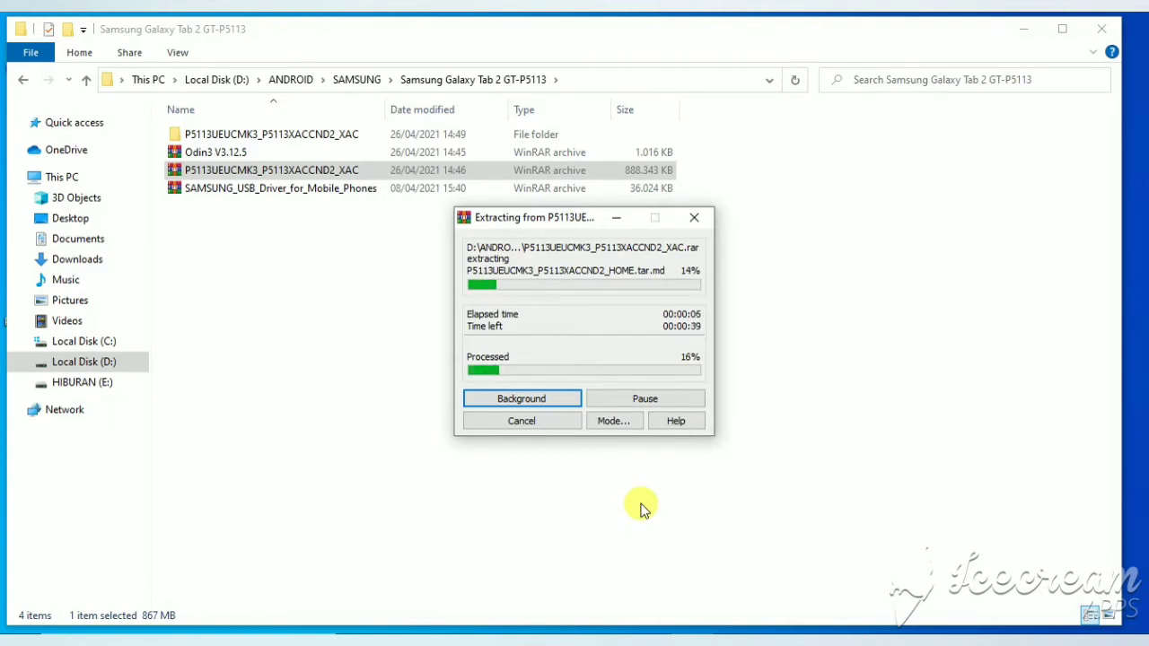
left_click(638, 174)
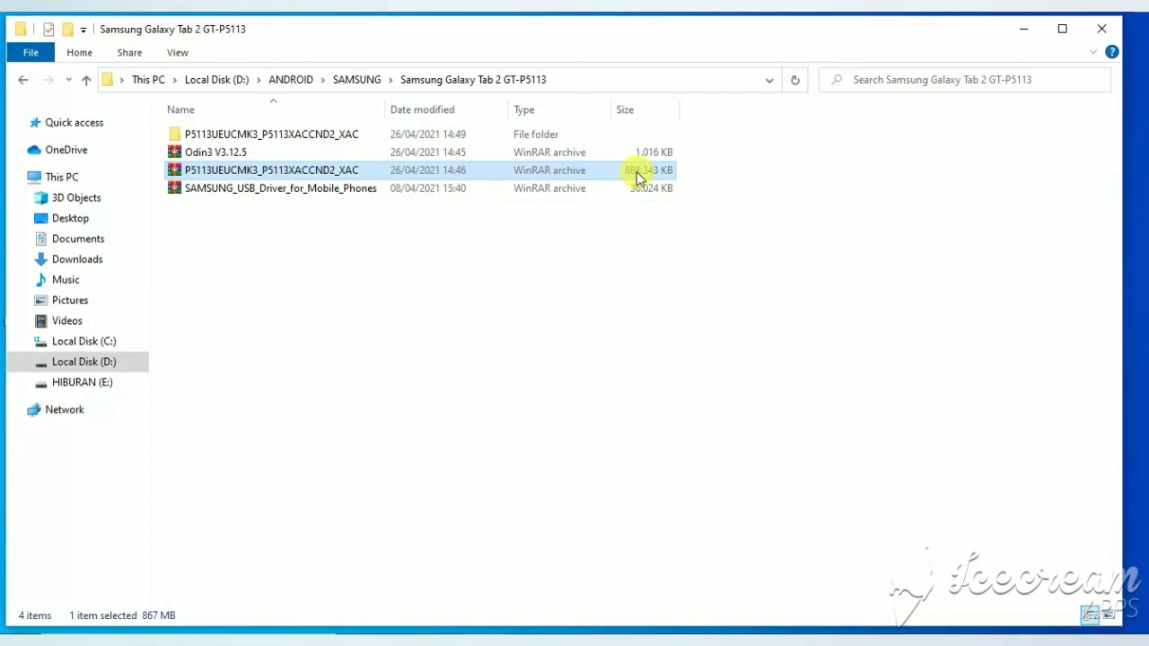
Step: Extract the Odin3 V3.12.5 archive into a folder of the same name beside it, keeping the default extraction options
left_click(230, 154)
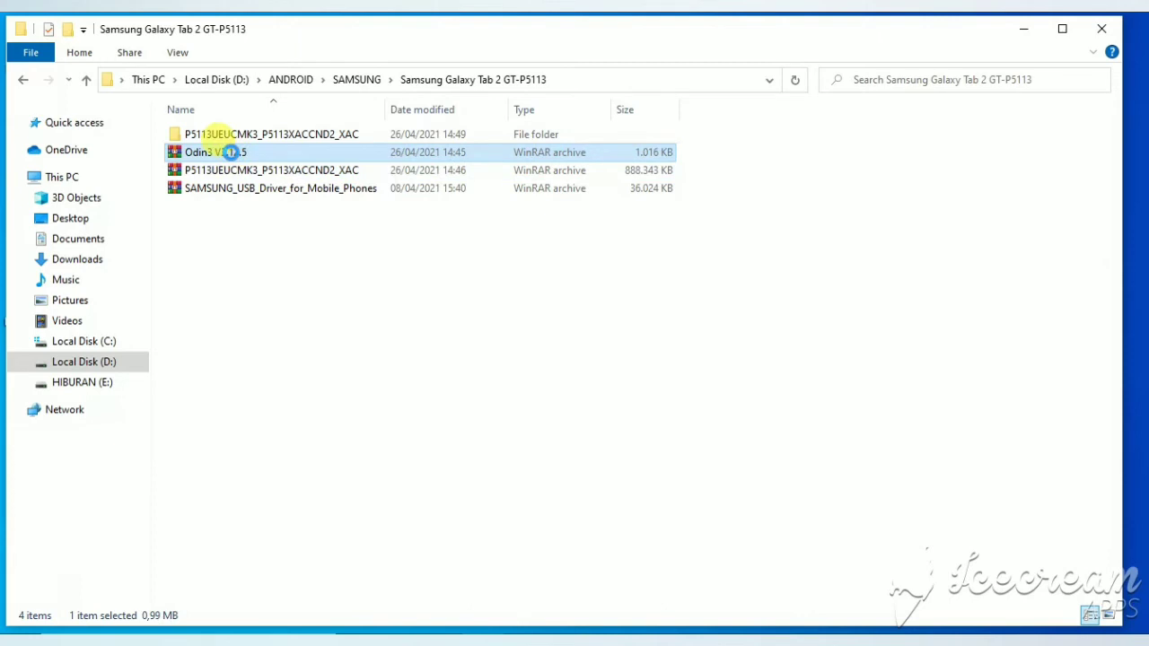
right_click(231, 153)
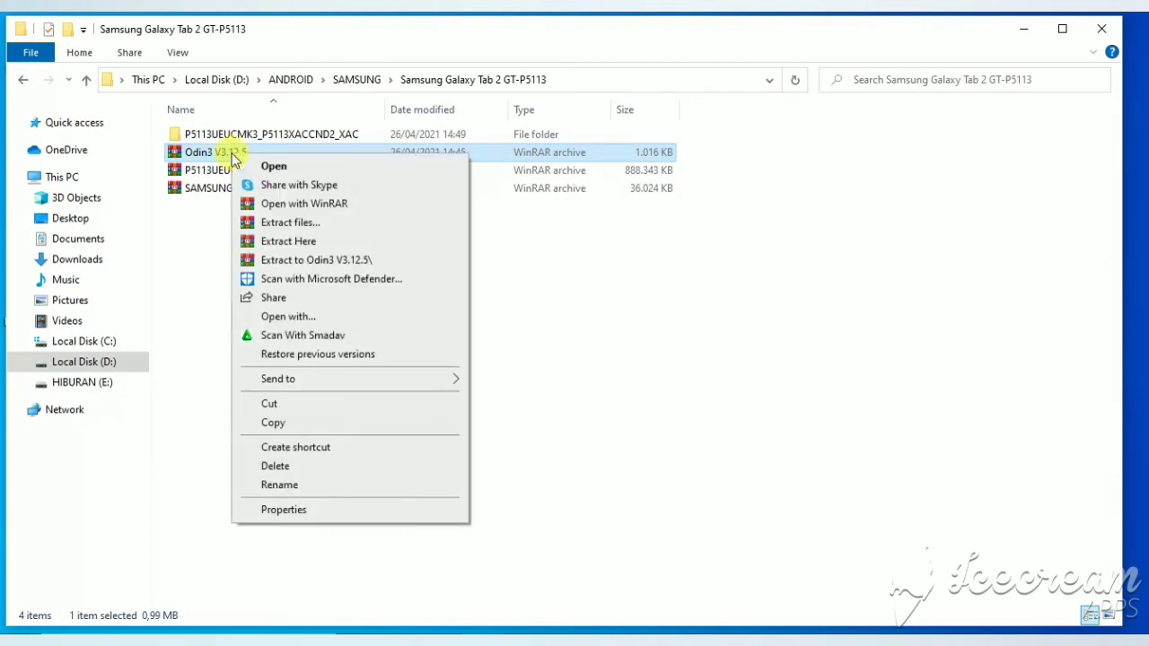
left_click(270, 222)
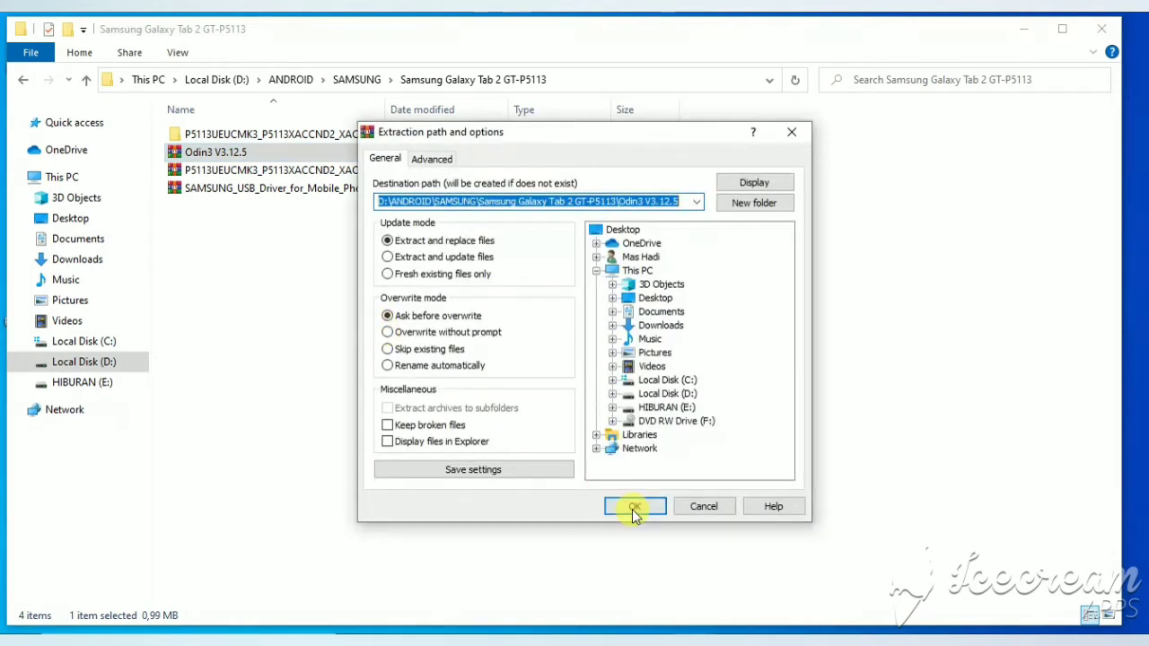
left_click(632, 509)
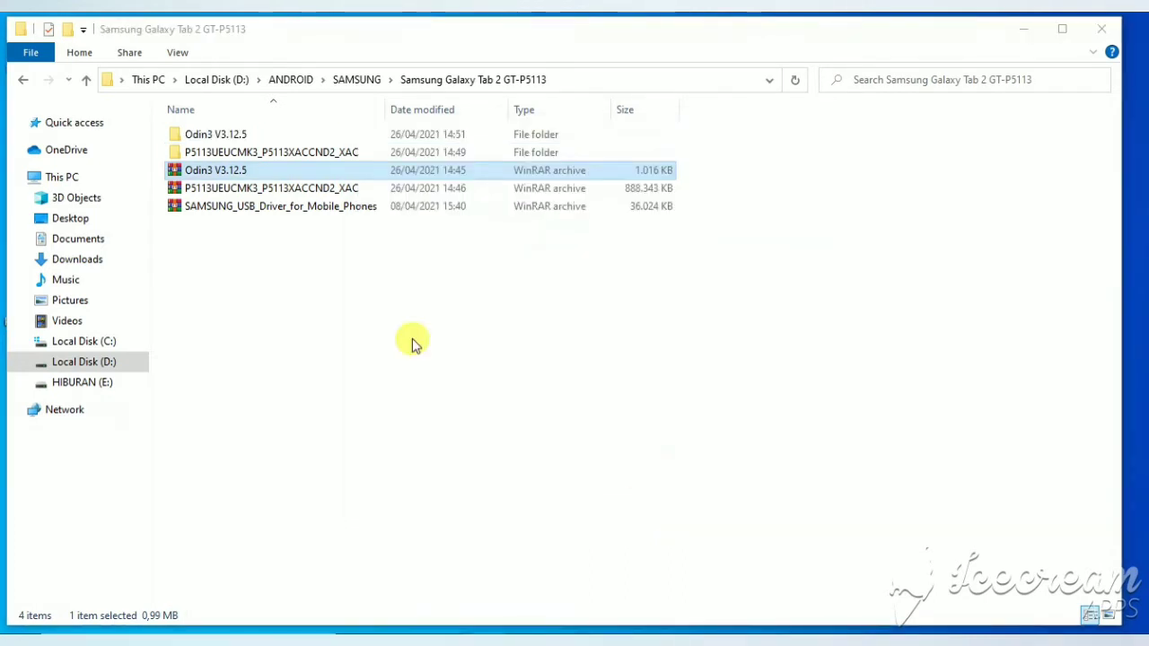
Step: Open the extracted P5113UEUCMK3_P5113XACCND2_XAC folder down to its innermost level to examine the firmware files
double_click(223, 150)
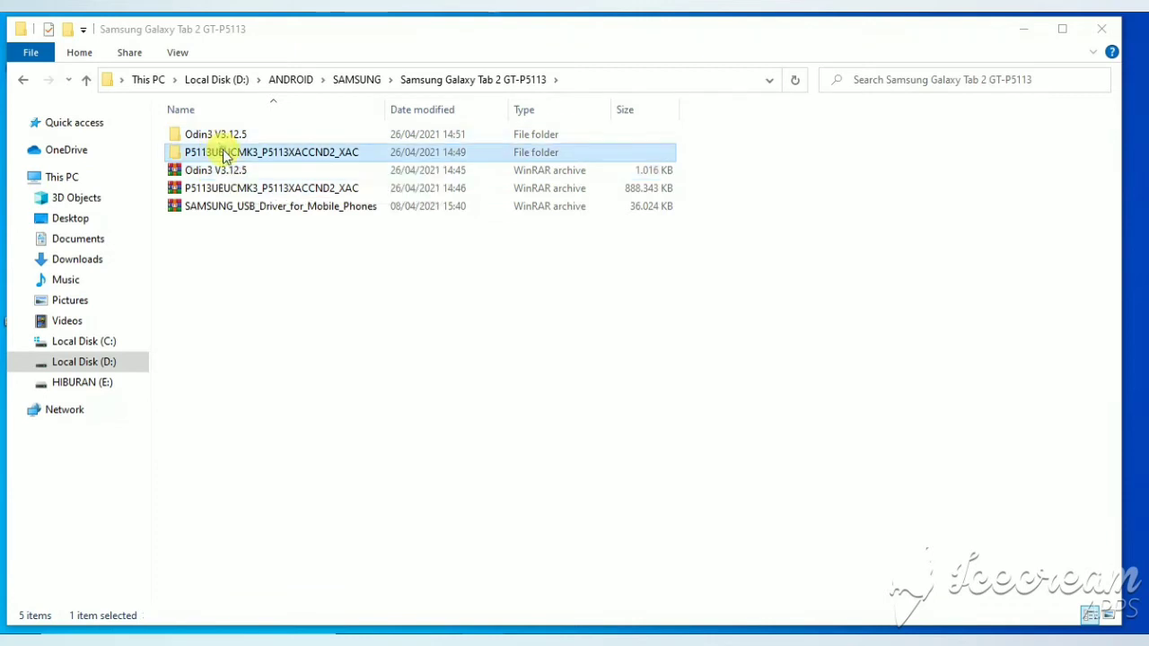
double_click(223, 133)
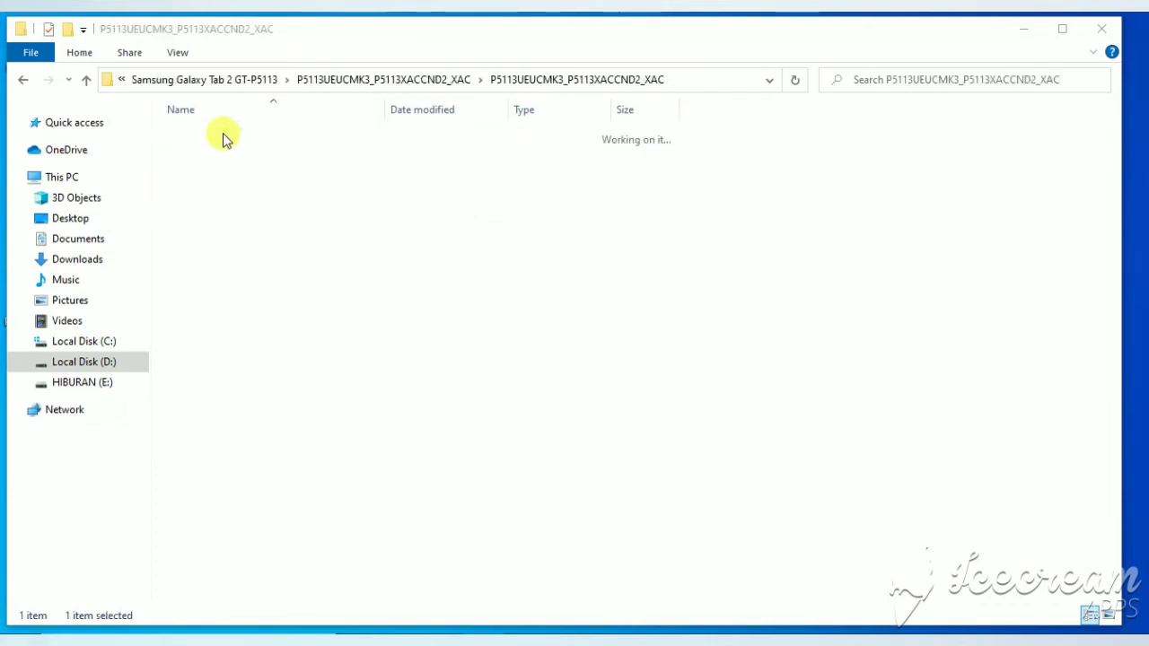
left_click(222, 133)
double_click(223, 132)
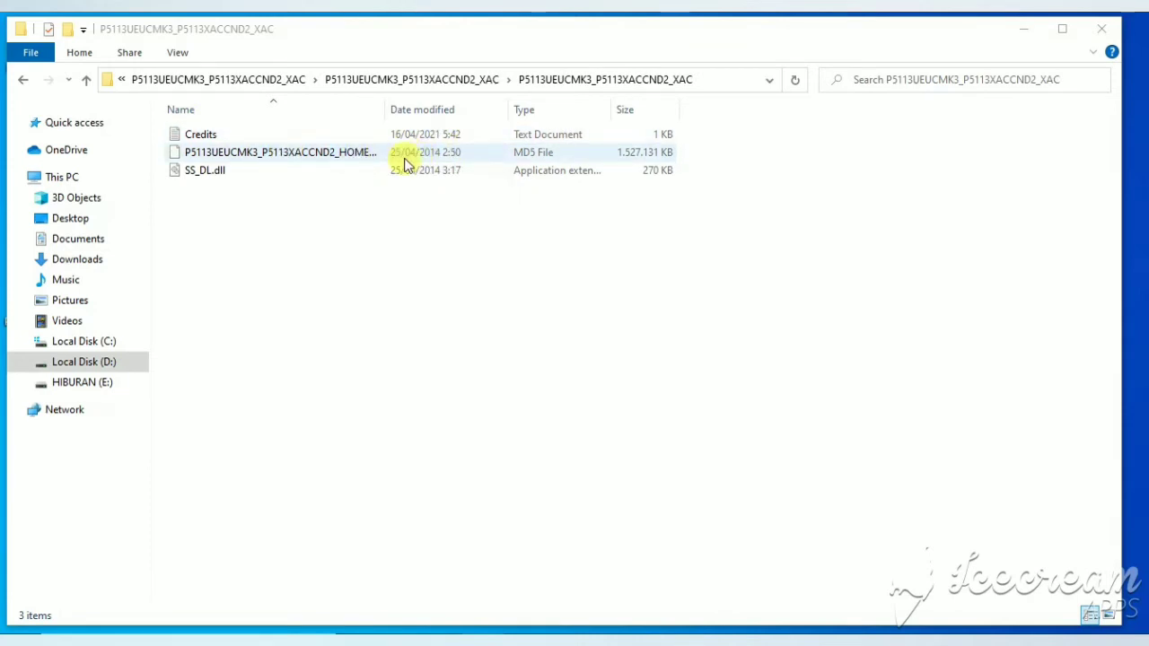
Step: Return to the Samsung Galaxy Tab 2 GT-P5113 folder and open the inner Odin3 V3.12.5 folder to view its files
left_click(84, 81)
left_click(84, 80)
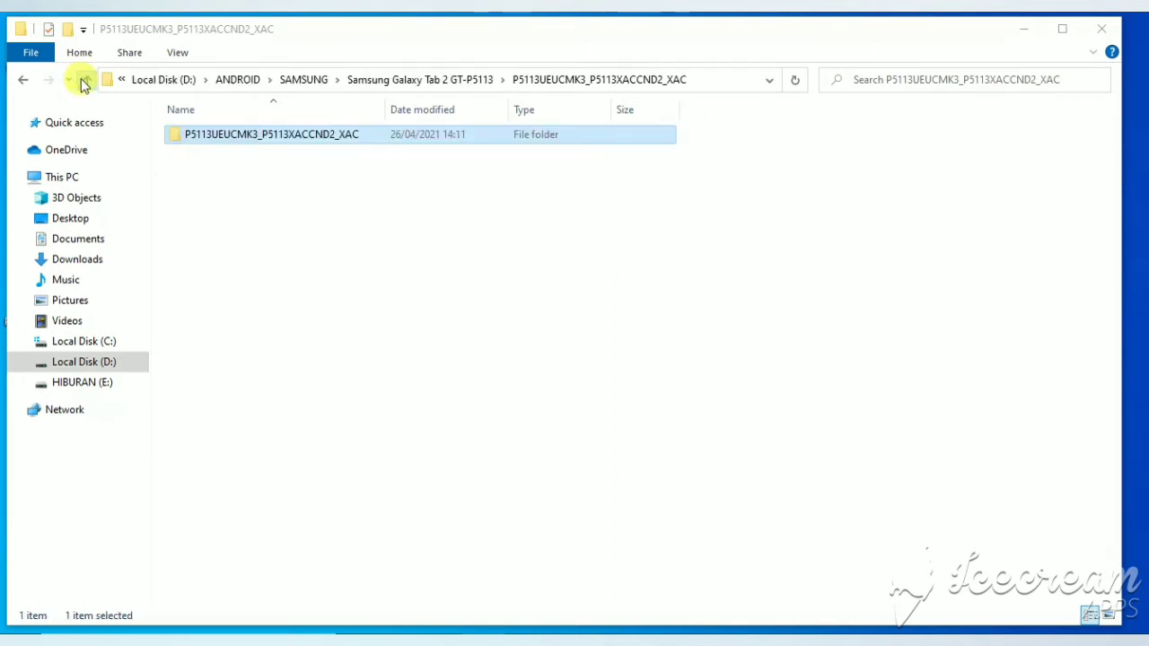
left_click(84, 81)
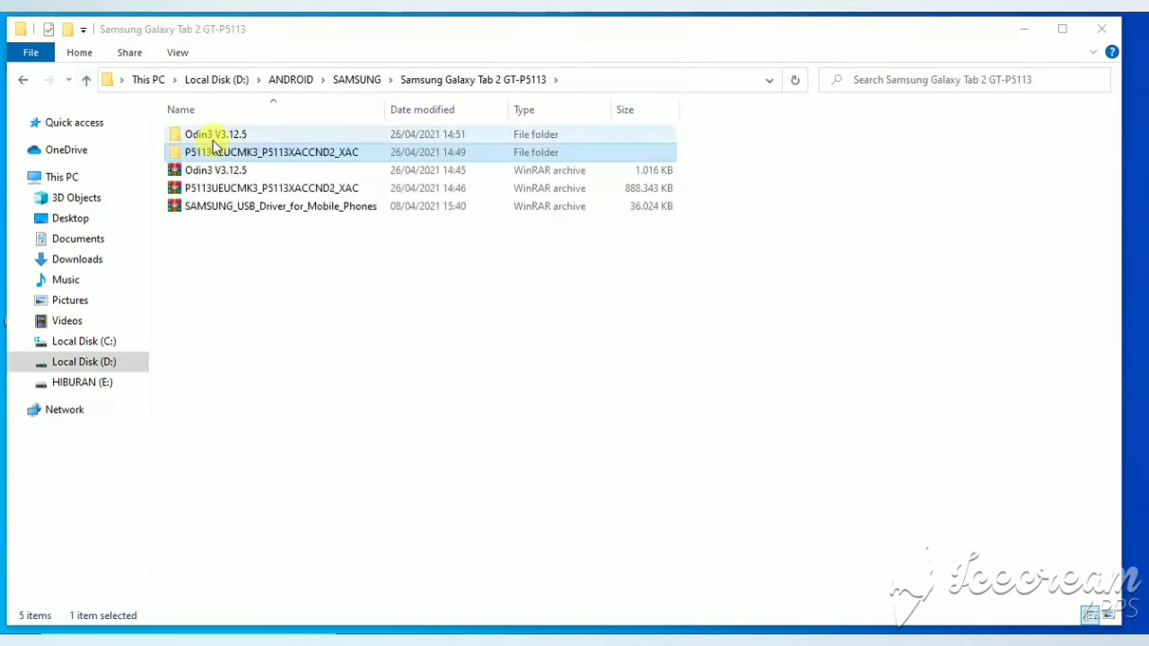
left_click(213, 140)
double_click(213, 142)
left_click(214, 143)
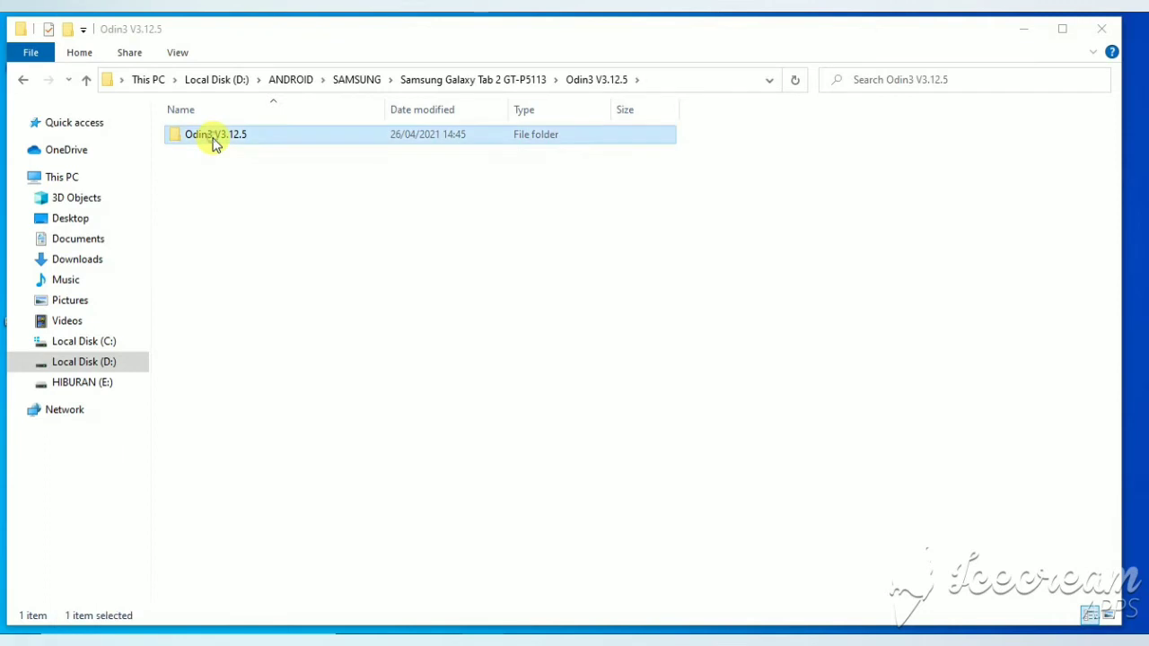
left_click(203, 187)
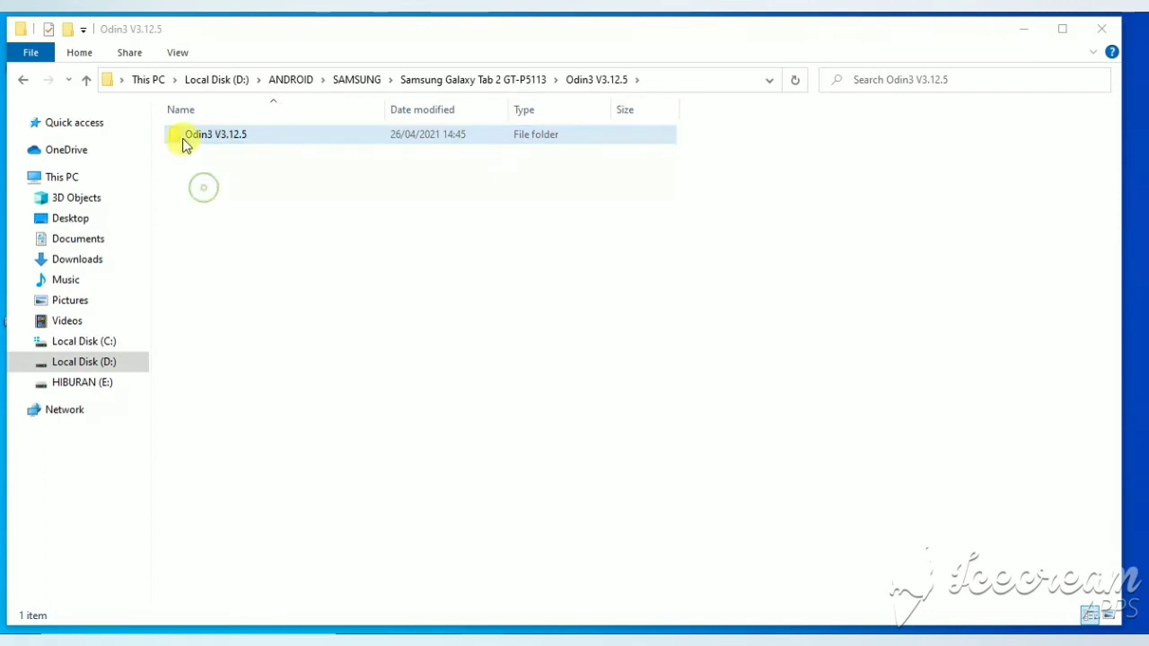
double_click(186, 144)
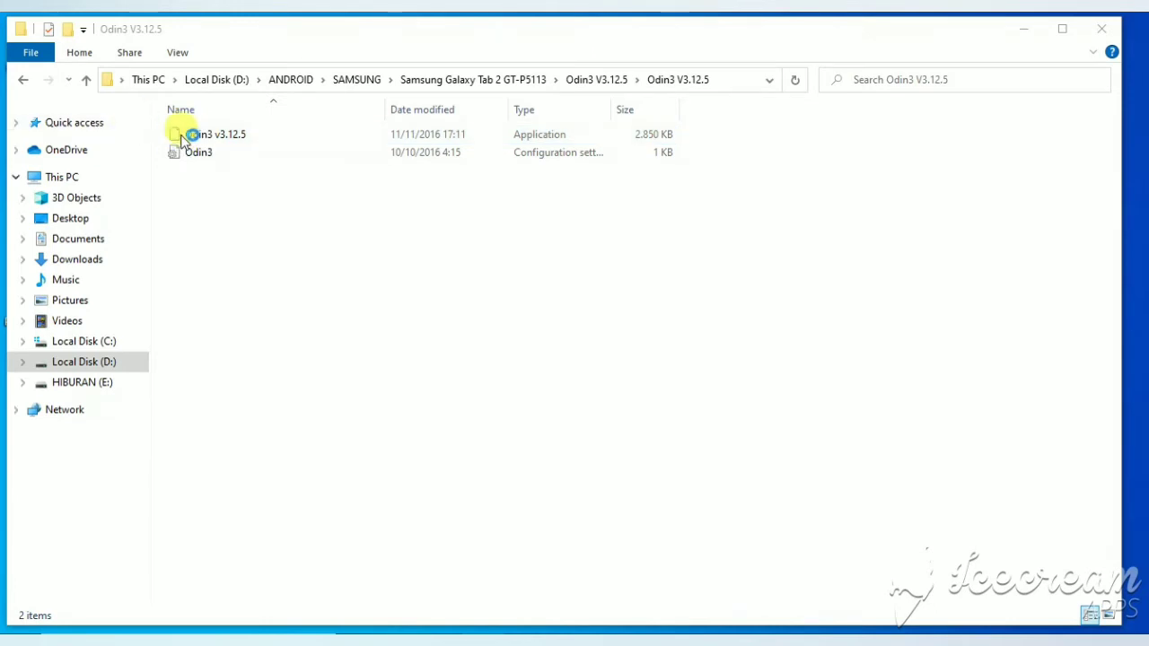
Step: Refresh the inner Odin3 V3.12.5 folder's file listing several times
right_click(434, 281)
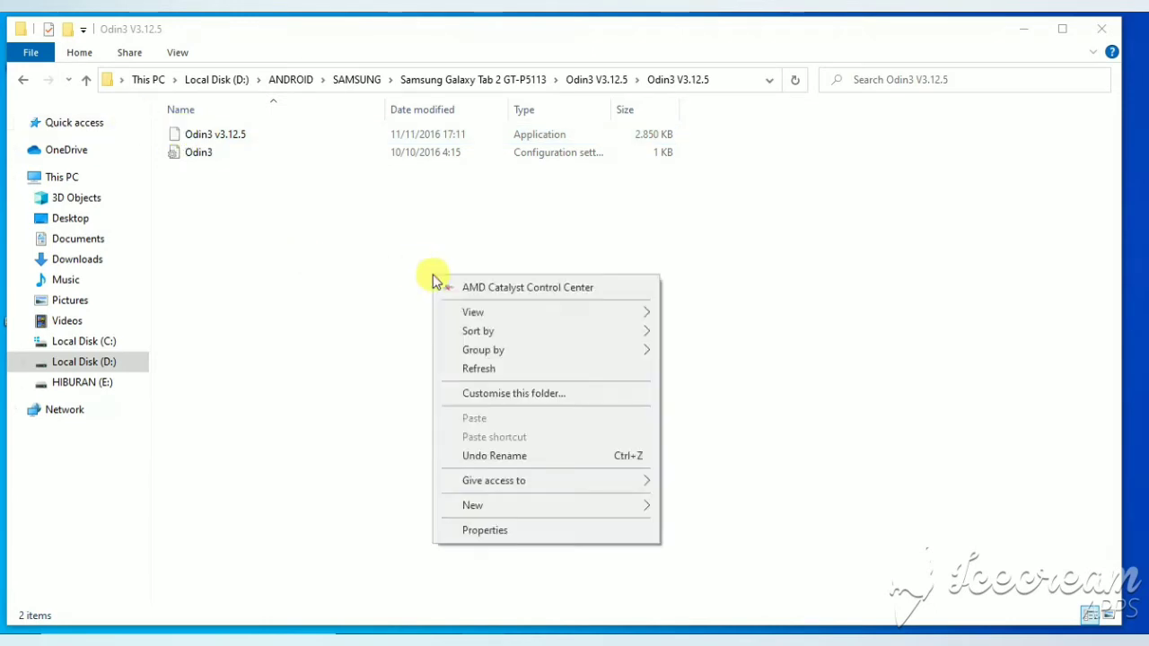
left_click(480, 369)
right_click(467, 316)
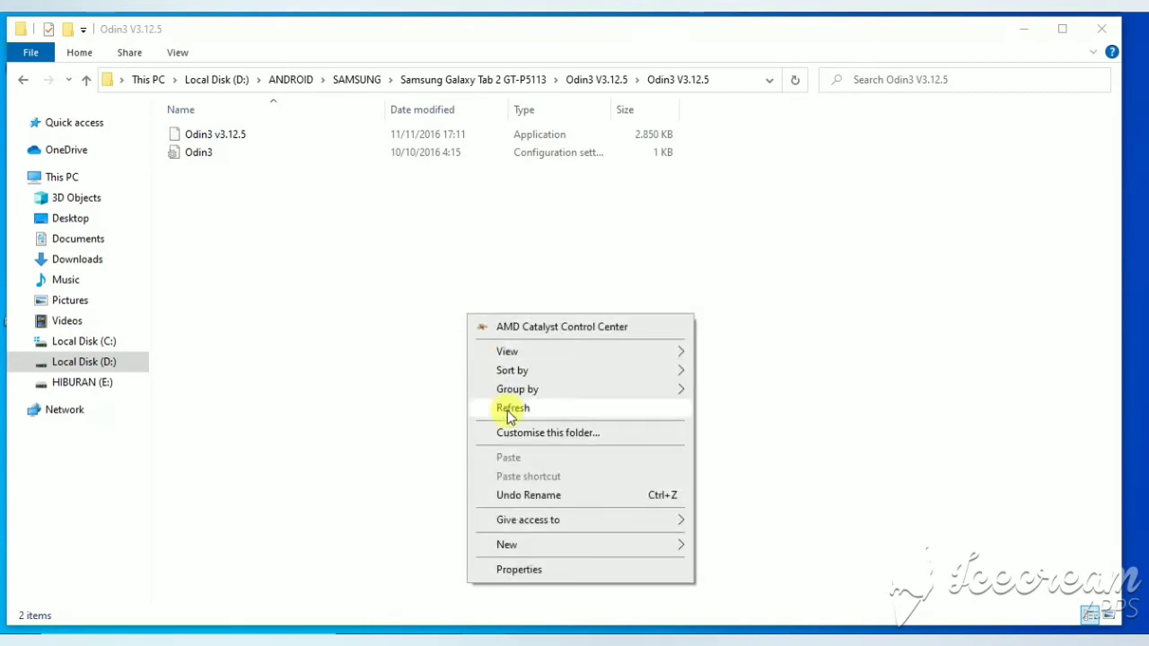
left_click(508, 410)
right_click(472, 331)
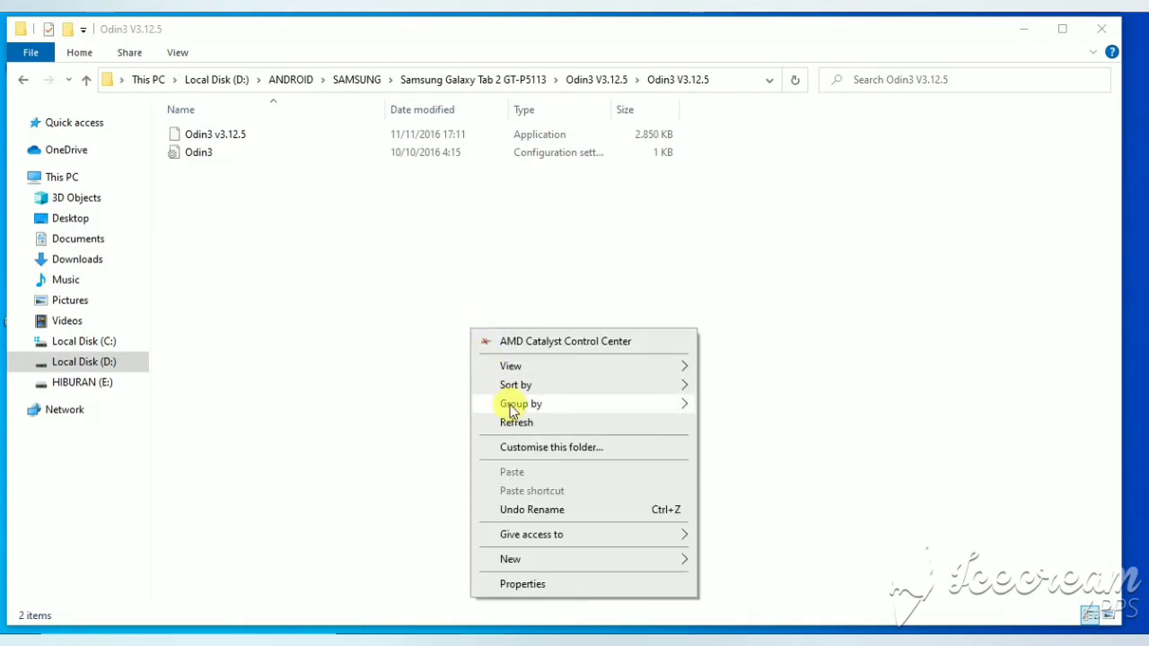
left_click(516, 426)
right_click(451, 347)
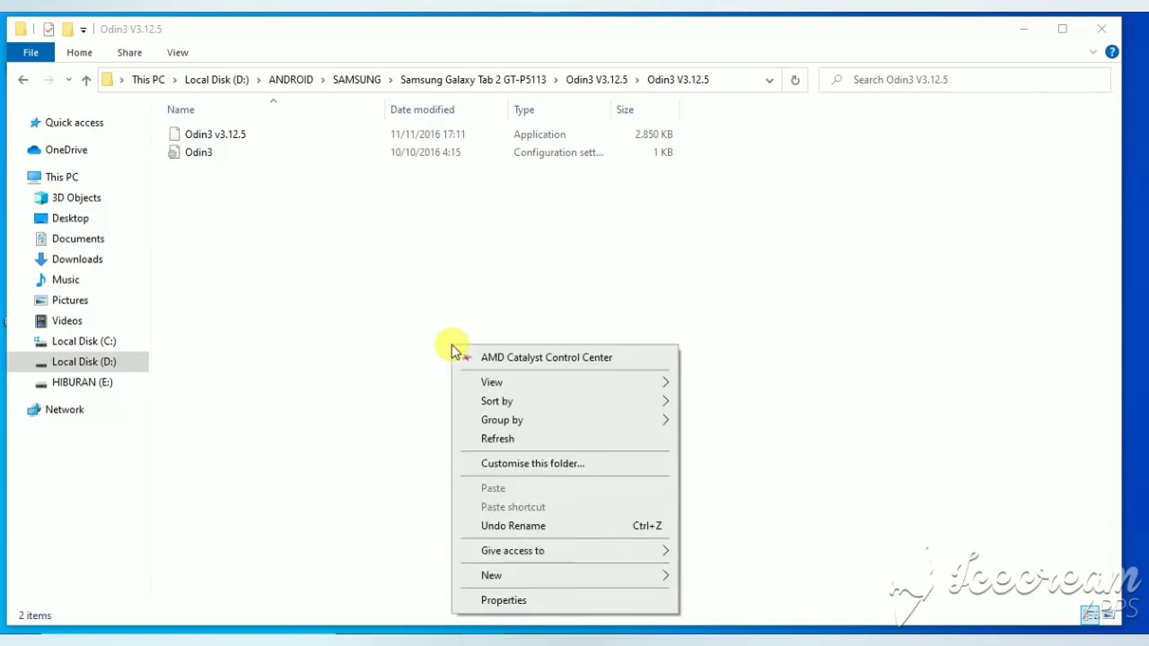
left_click(485, 441)
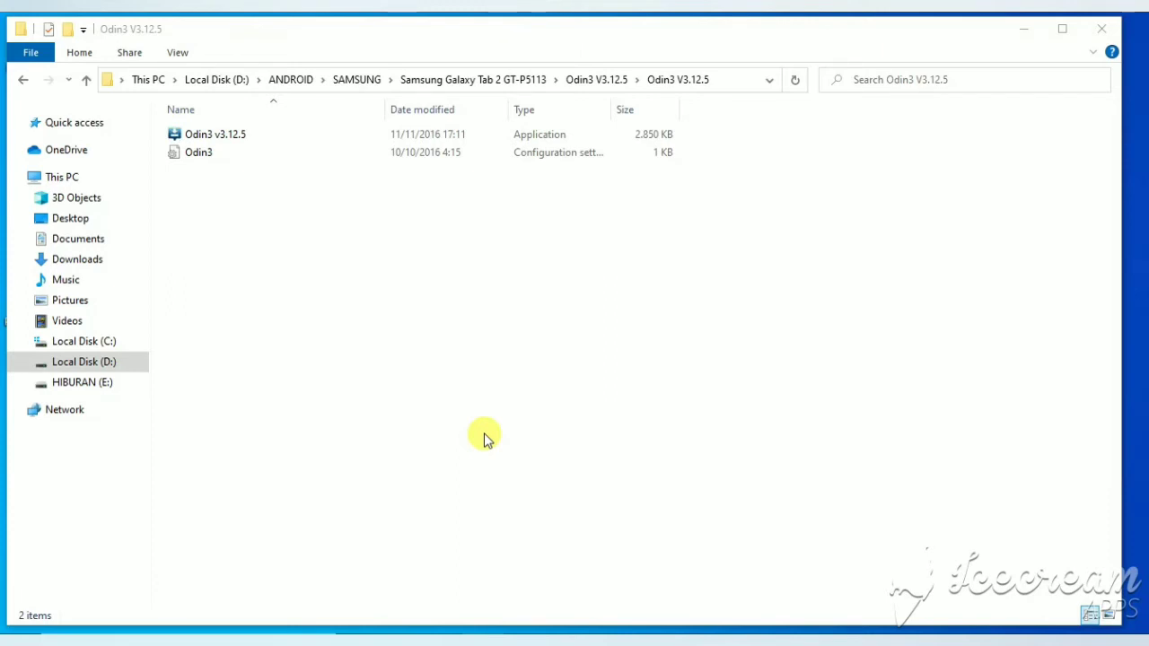
Step: Back in the Samsung Galaxy Tab 2 GT-P5113 folder, extract the SAMSUNG_USB_Driver_for_Mobile_Phones archive into a folder of the same name
left_click(86, 81)
left_click(86, 81)
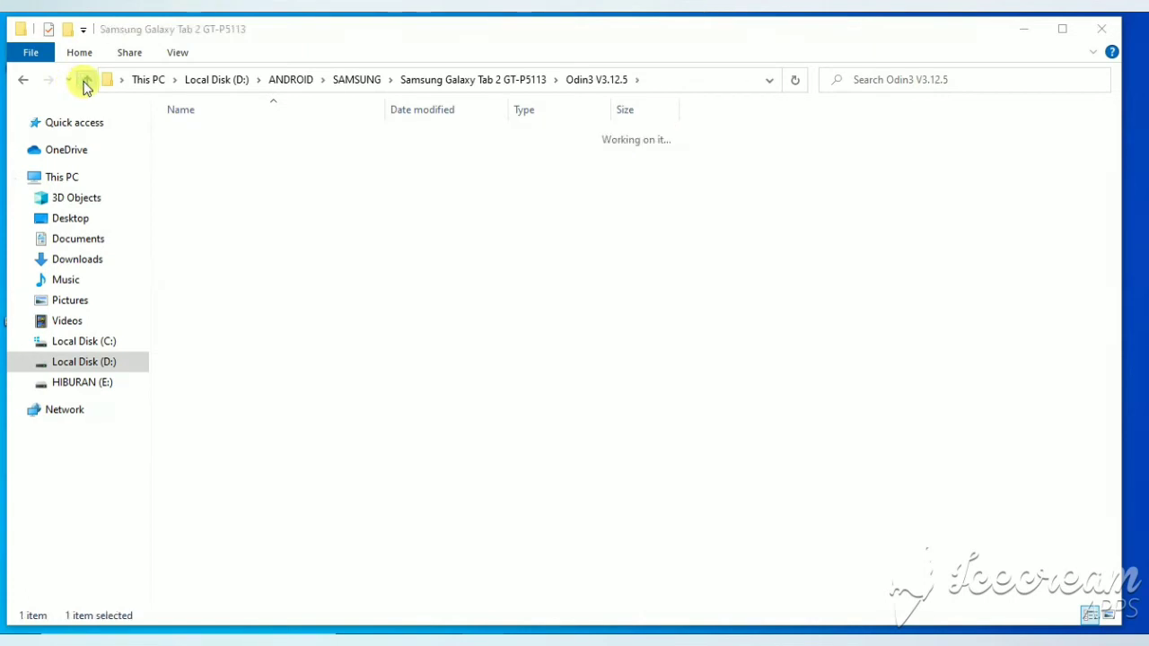
left_click(221, 207)
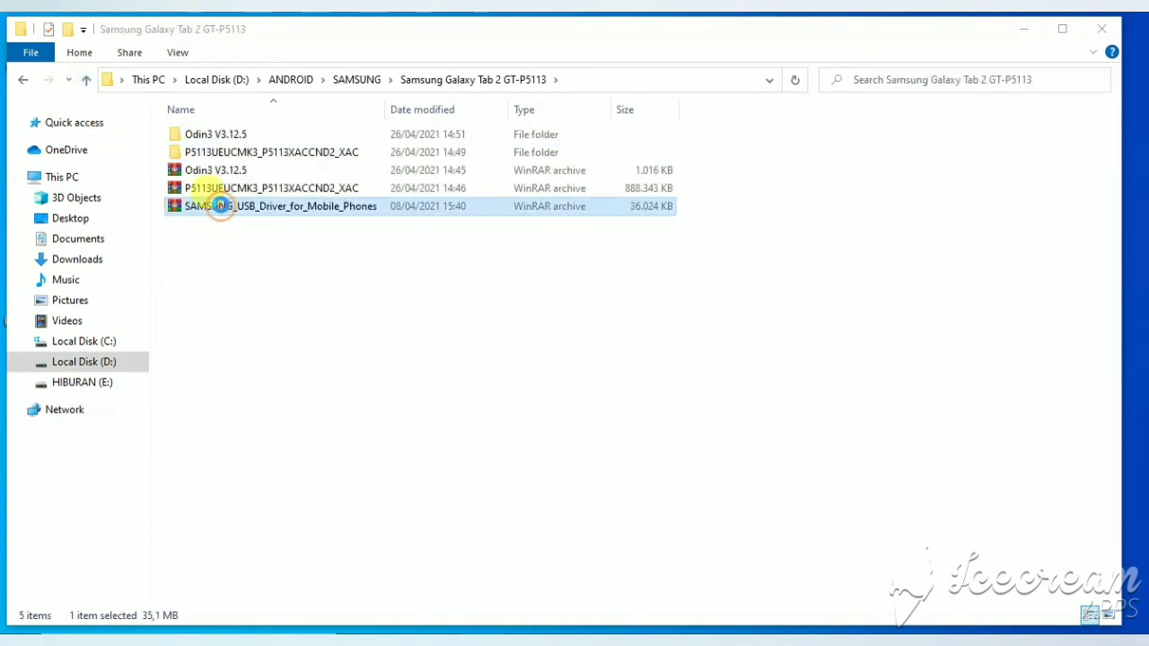
right_click(220, 205)
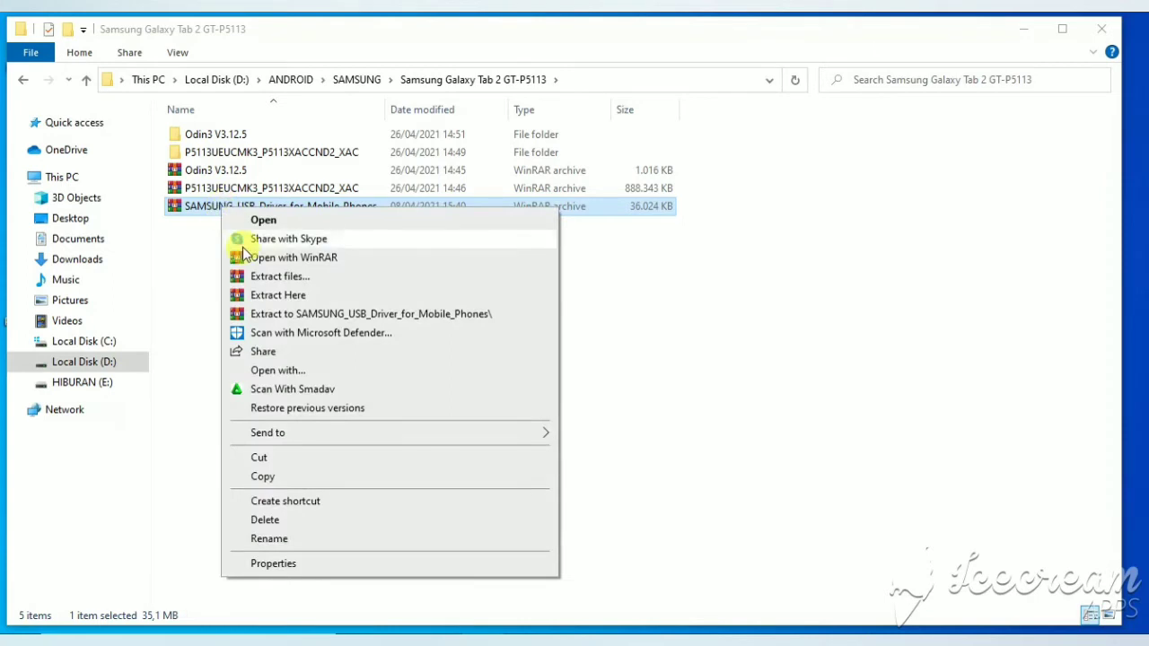
left_click(264, 277)
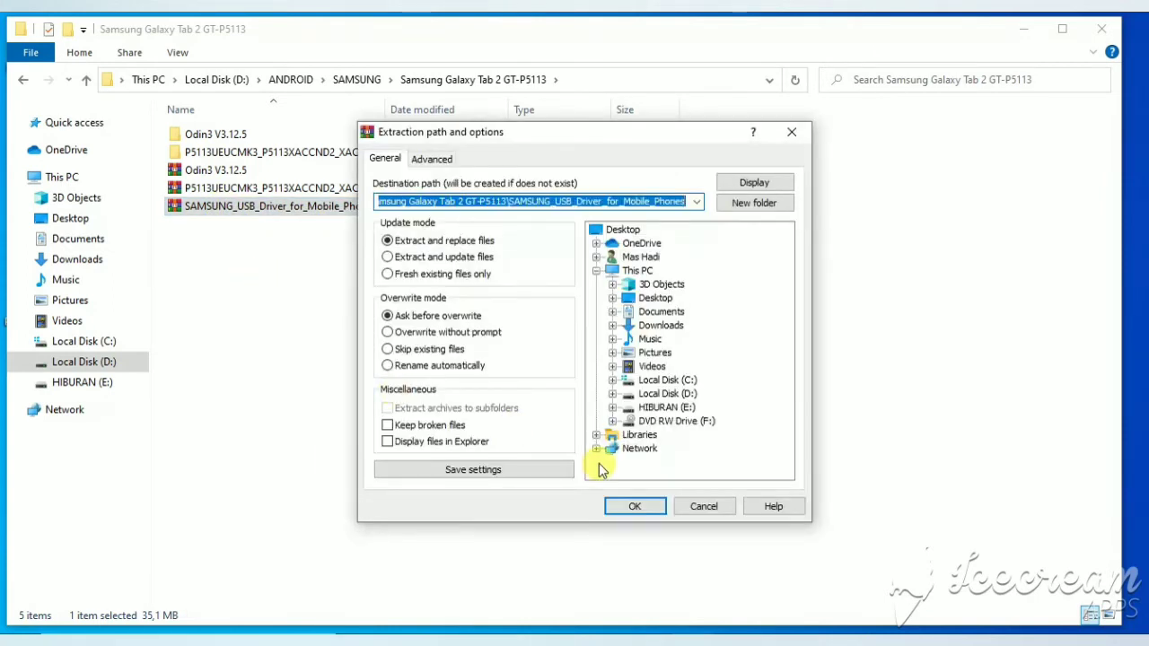
left_click(624, 508)
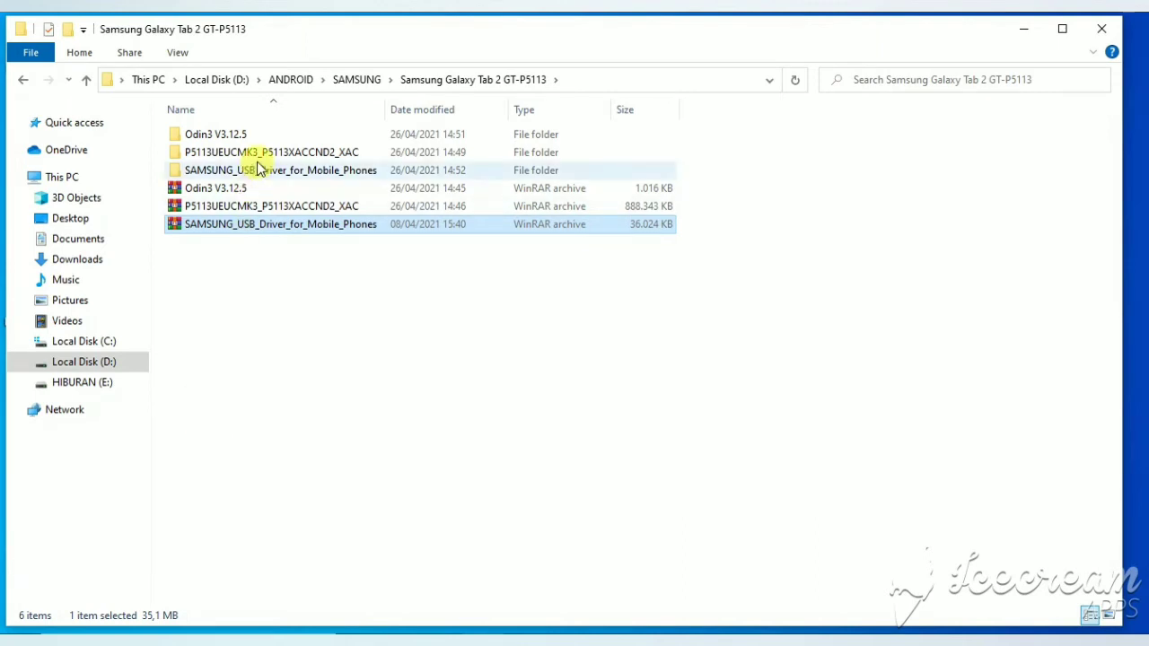
Step: Open the extracted SAMSUNG_USB_Driver_for_Mobile_Phones folder and select the driver installer application inside
left_click(260, 172)
double_click(260, 172)
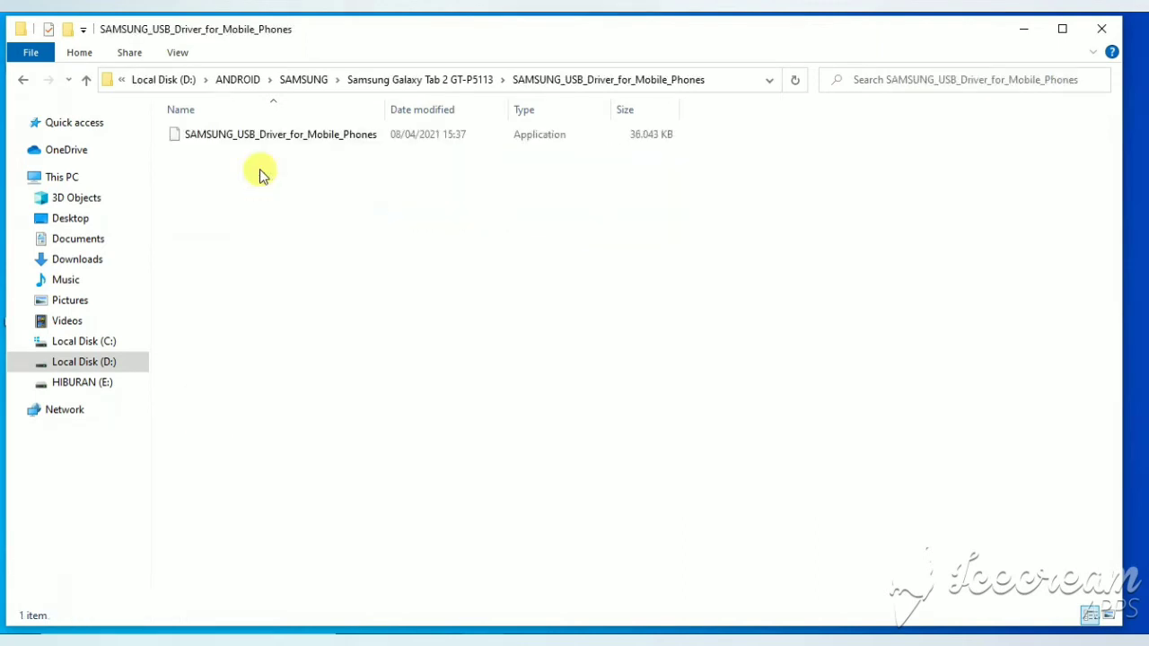
left_click(282, 134)
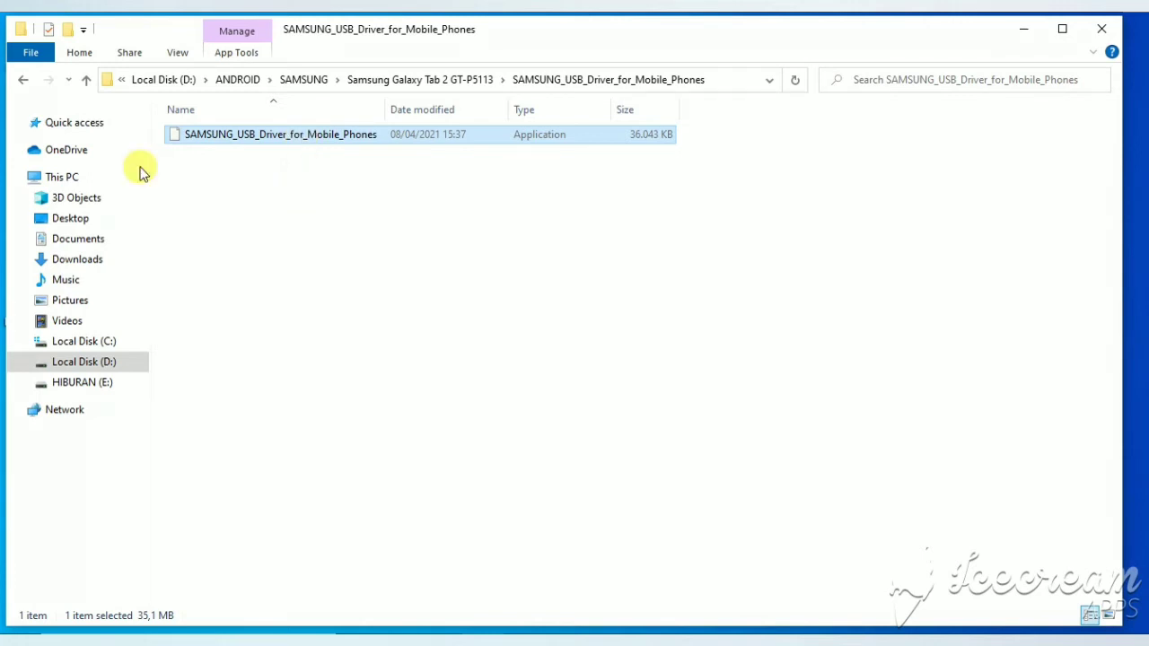
Step: Run the Odin3 v3.12.5 application from the inner Odin3 V3.12.5 folder as administrator
left_click(89, 83)
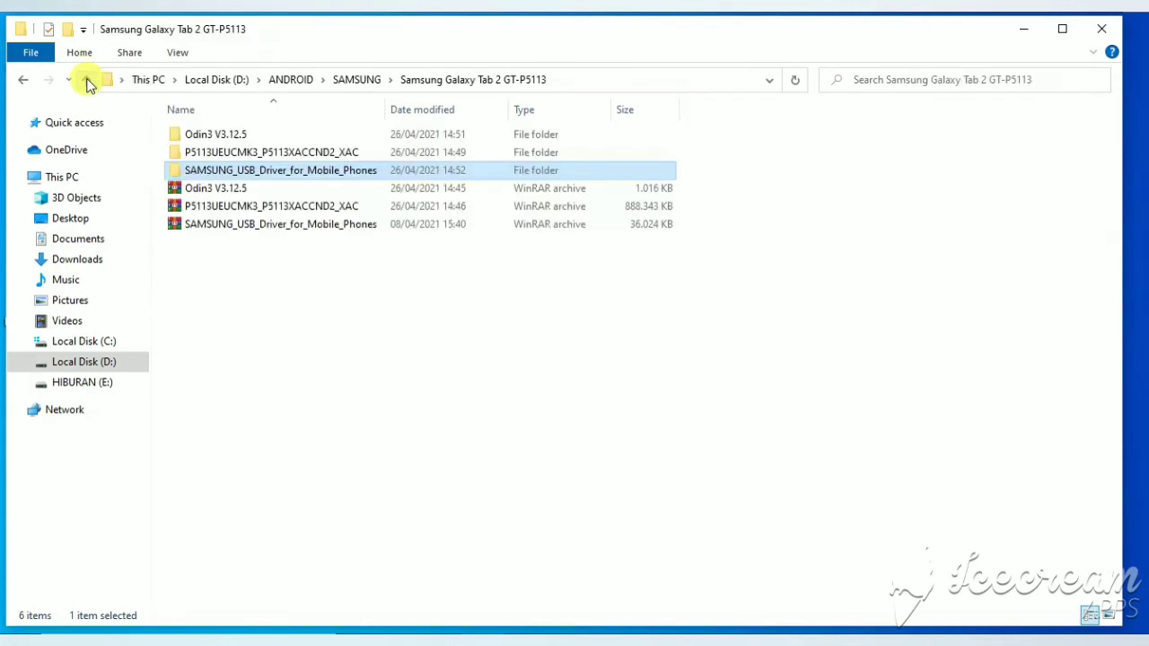
left_click(205, 139)
double_click(205, 139)
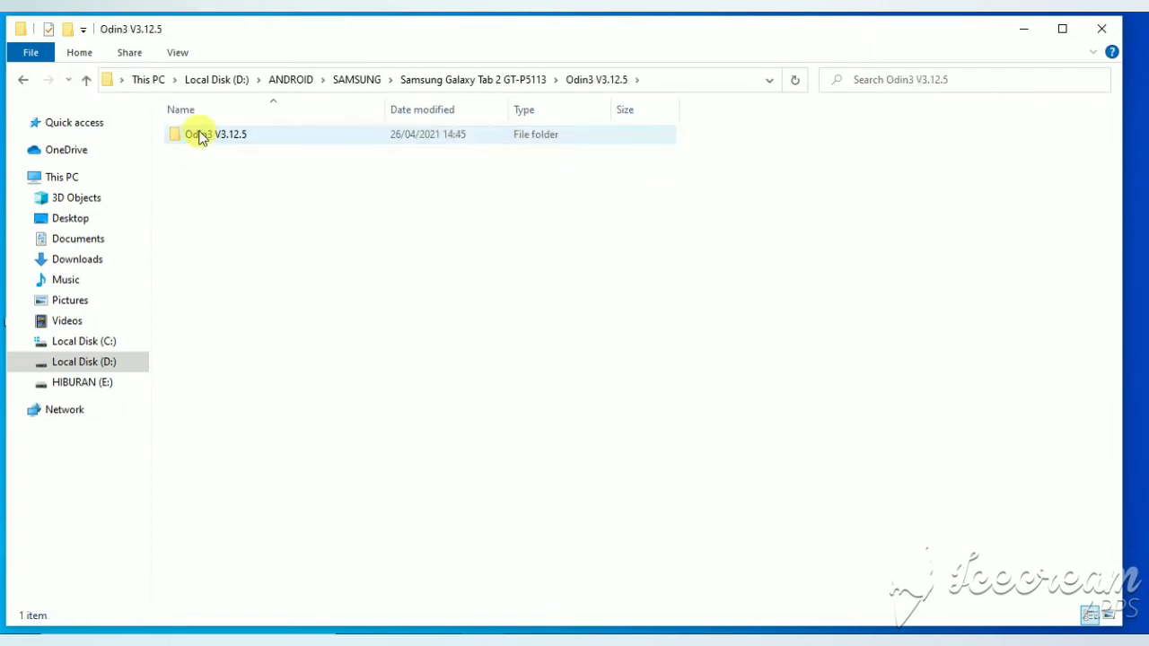
left_click(201, 137)
double_click(201, 137)
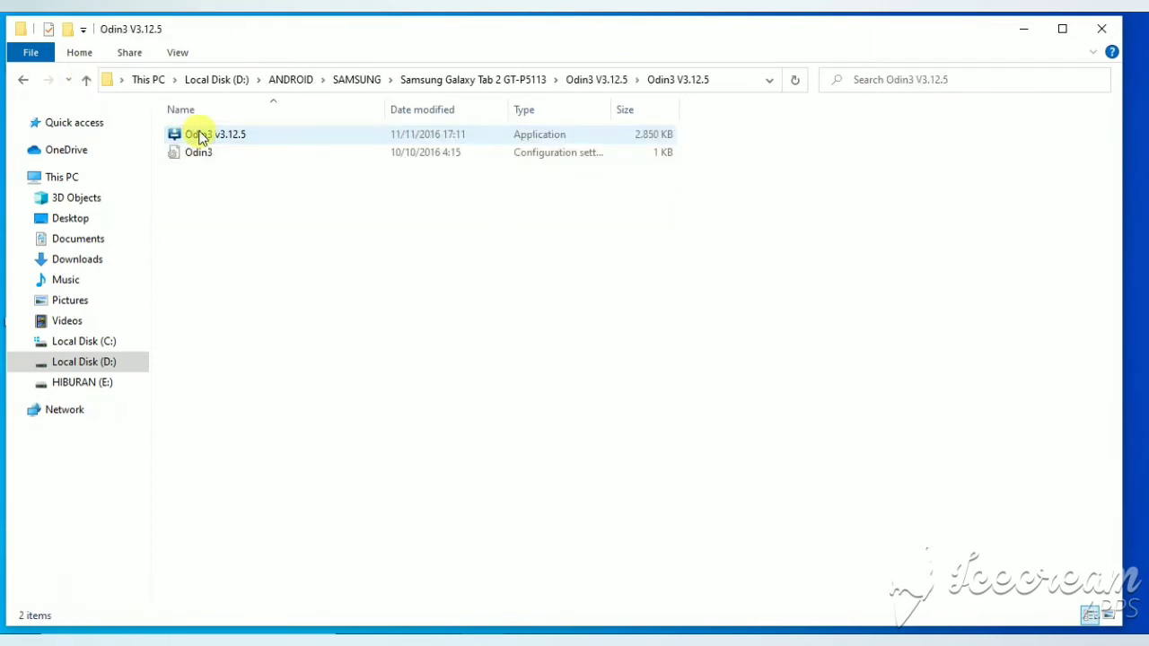
double_click(200, 135)
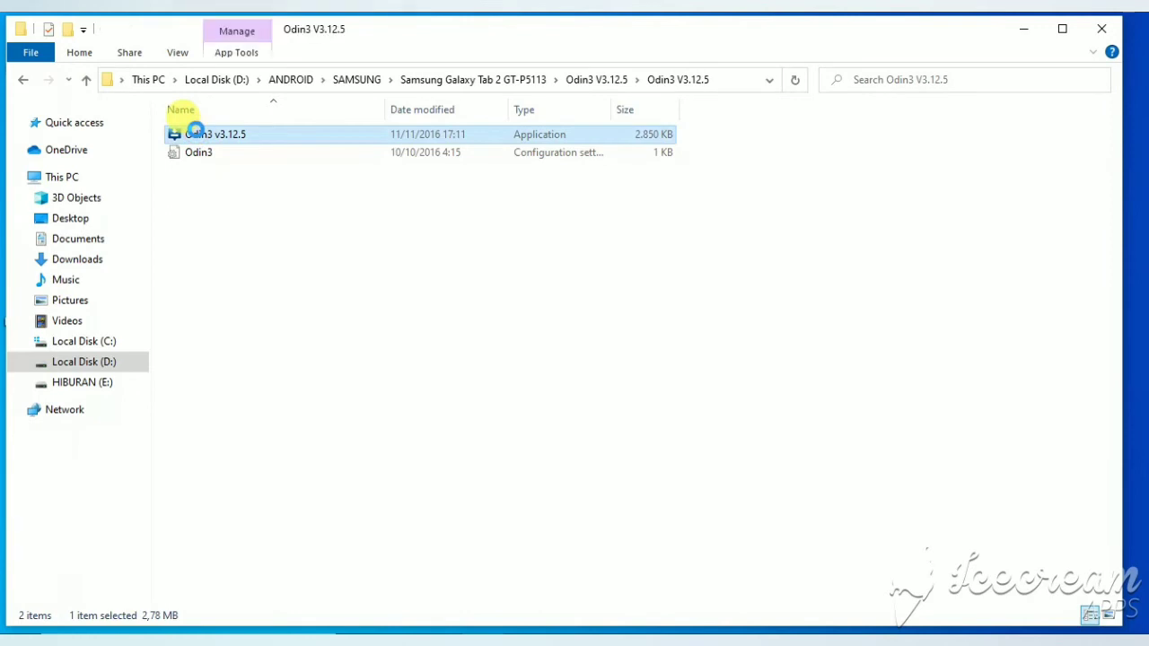
right_click(196, 133)
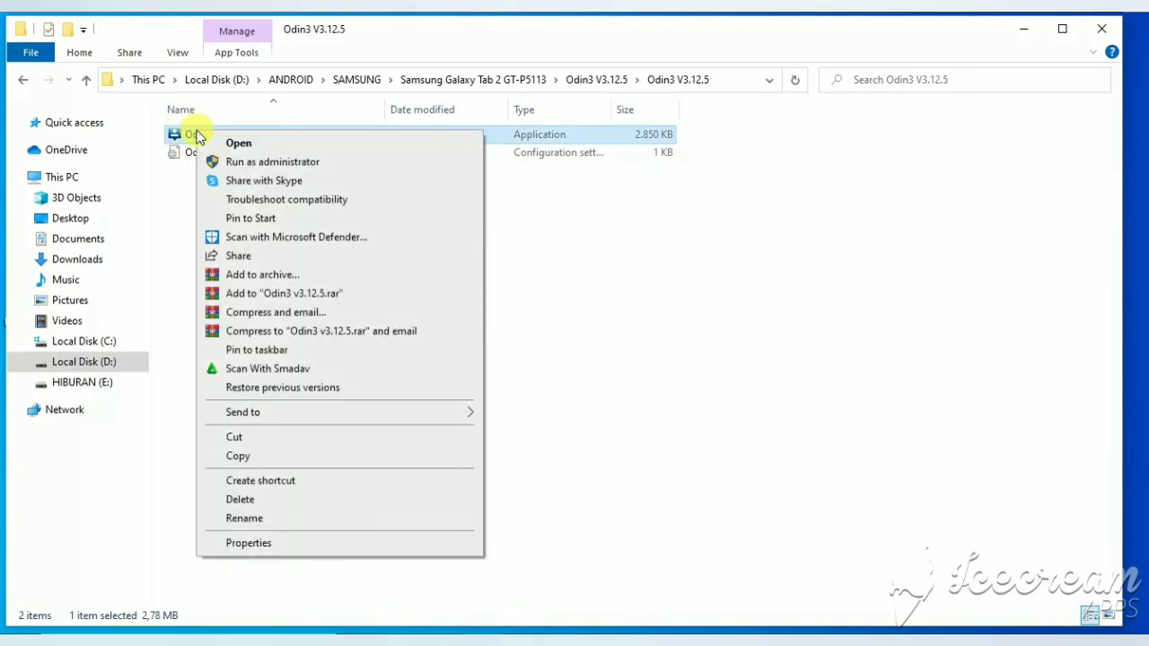
left_click(235, 161)
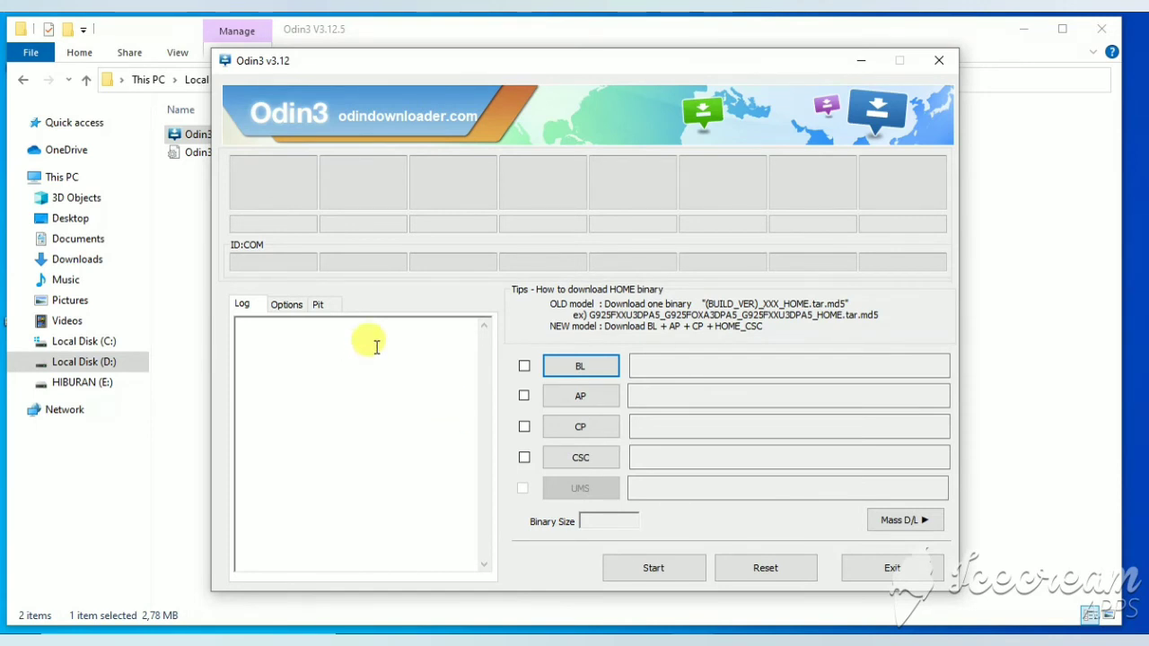
Step: For the AP slot, browse to the Samsung Galaxy Tab 2 GT-P5113 folder under ANDROID > SAMSUNG on Local Disk (D:)
left_click(593, 394)
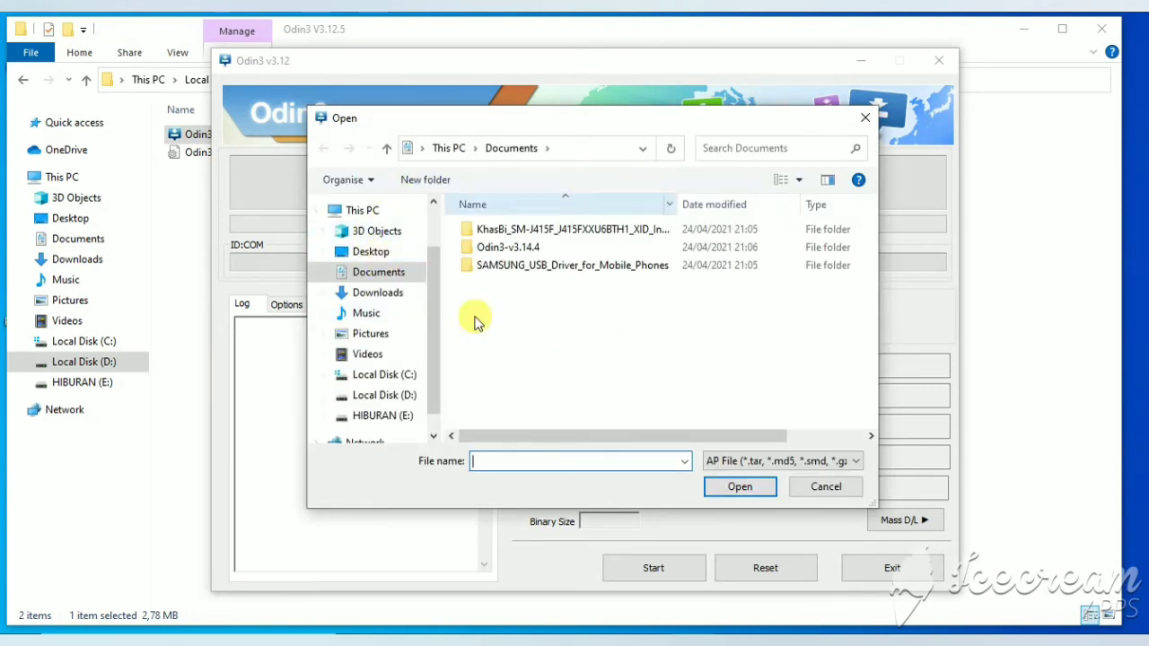
left_click(408, 395)
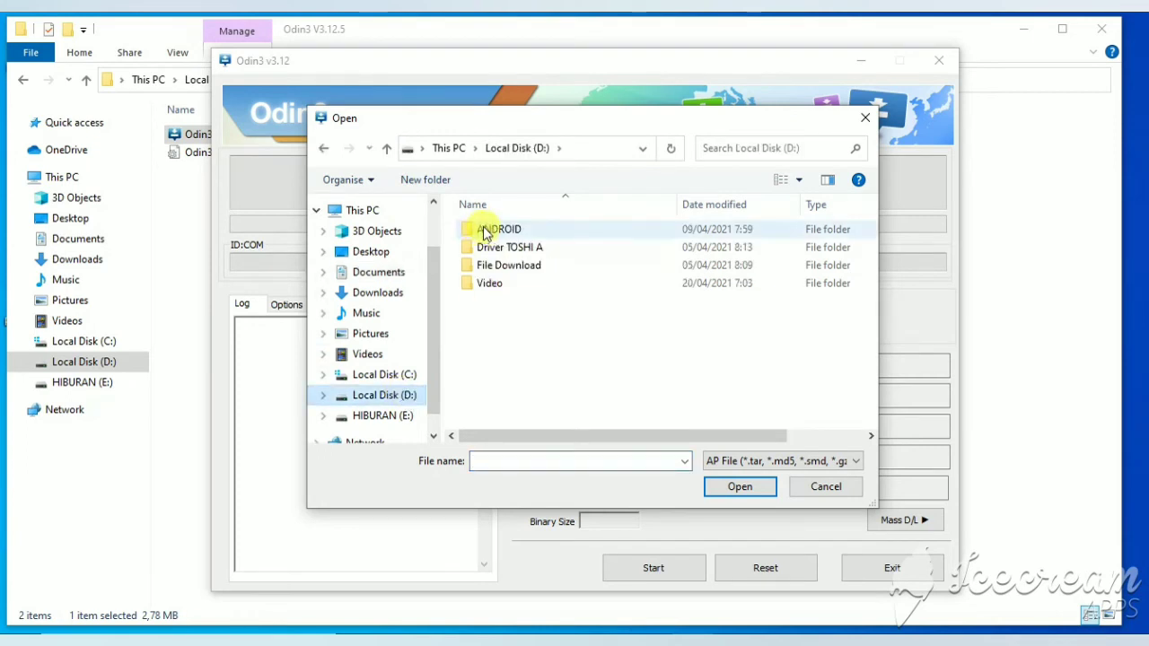
left_click(483, 229)
double_click(483, 229)
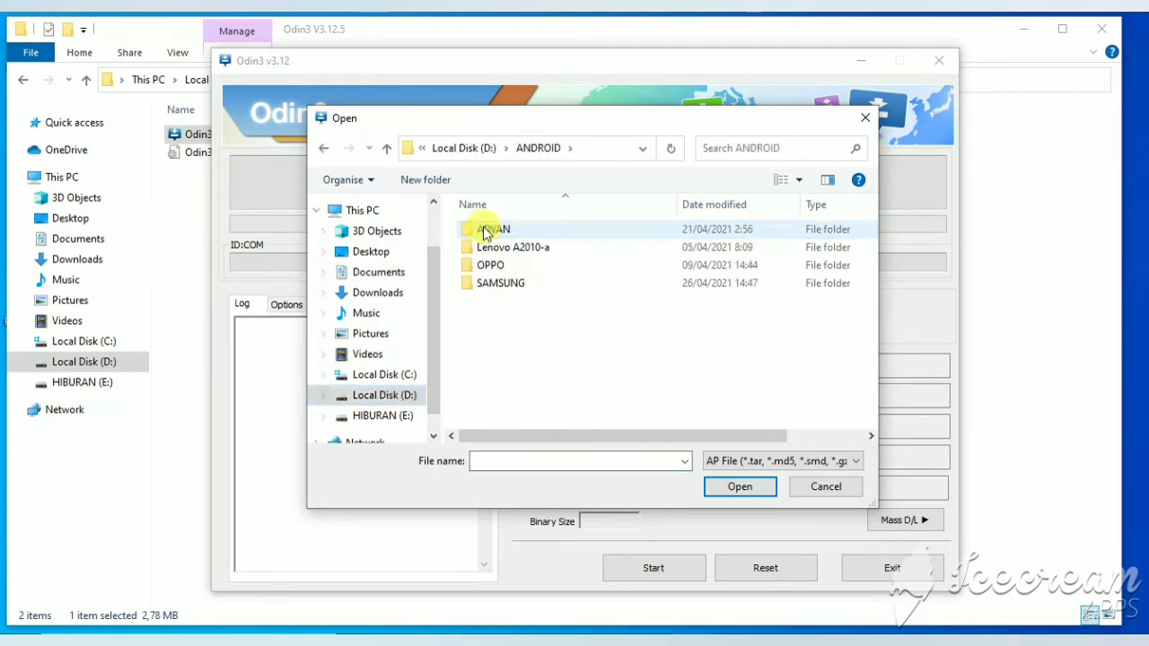
left_click(488, 282)
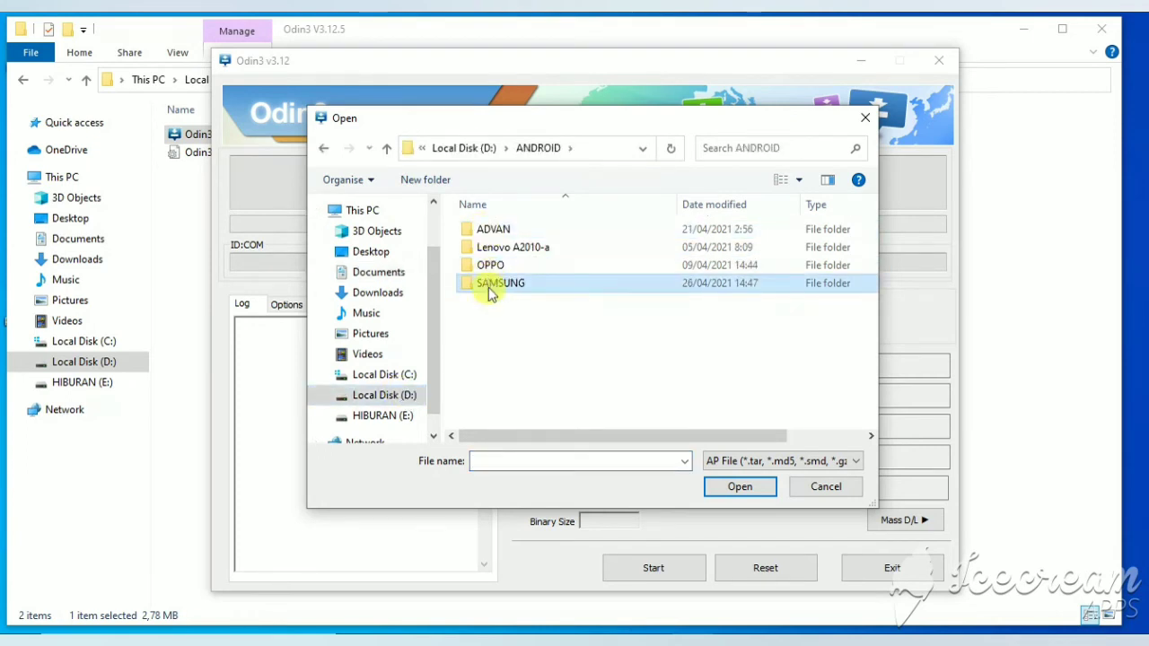
double_click(489, 291)
left_click(490, 248)
double_click(493, 249)
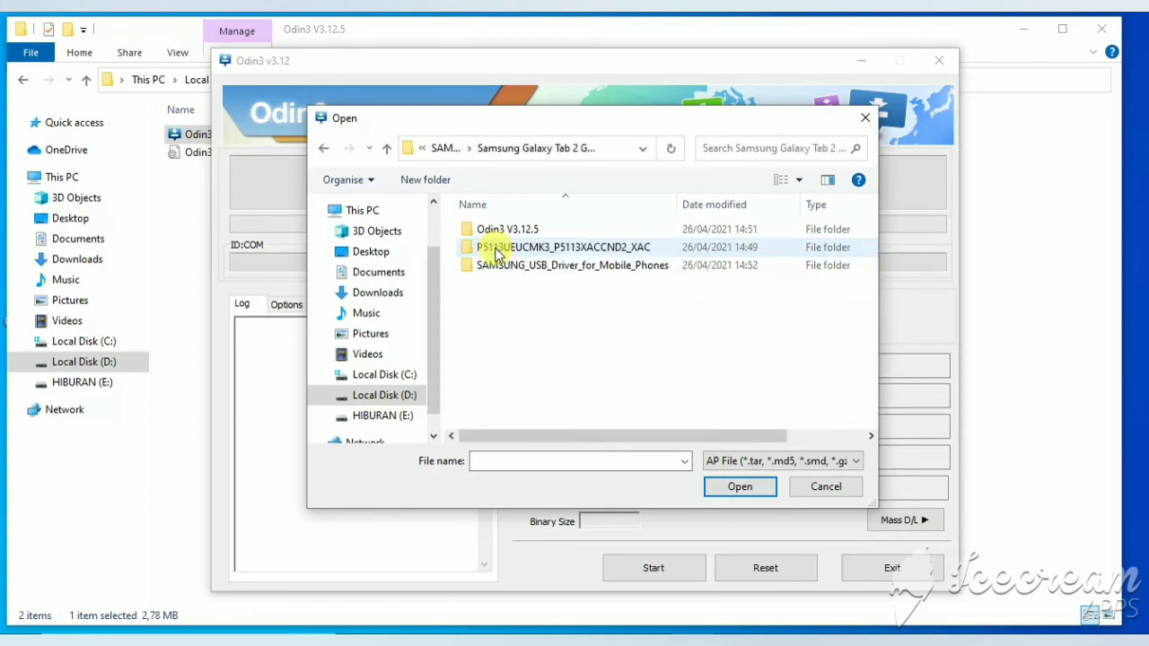
Step: Load the P5113UEUCMK3_P5113XACCND2_HOME MD5 firmware file from the innermost nested P5113UEUCMK3_P5113XACCND2_XAC folder into the AP slot
double_click(495, 249)
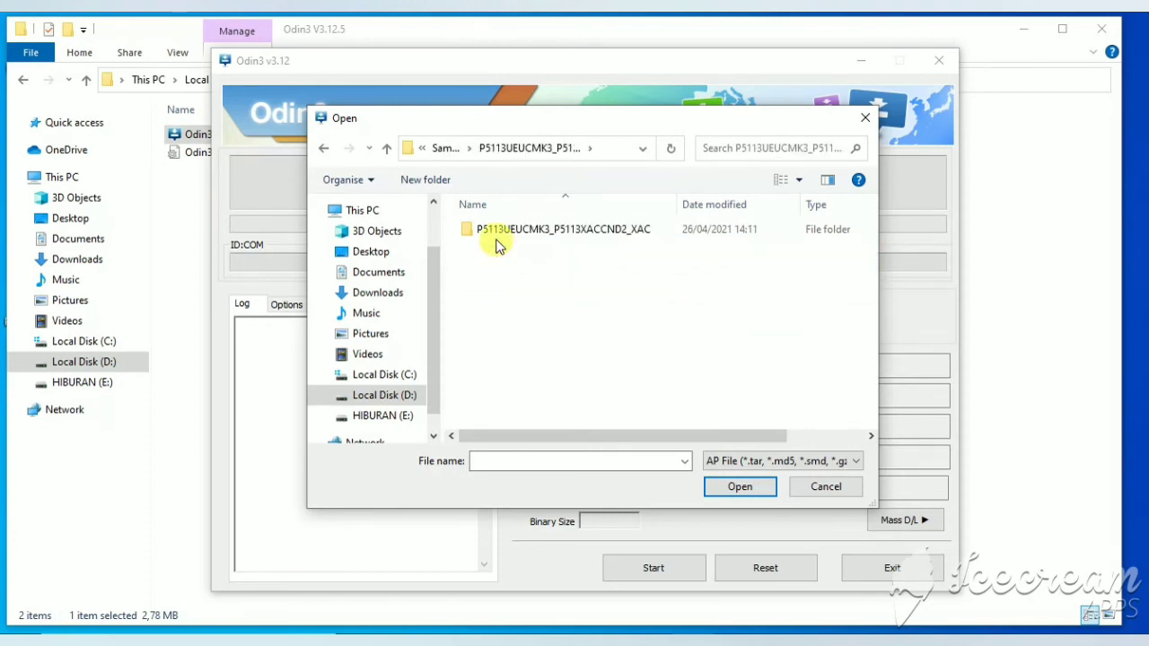
double_click(499, 244)
left_click(496, 236)
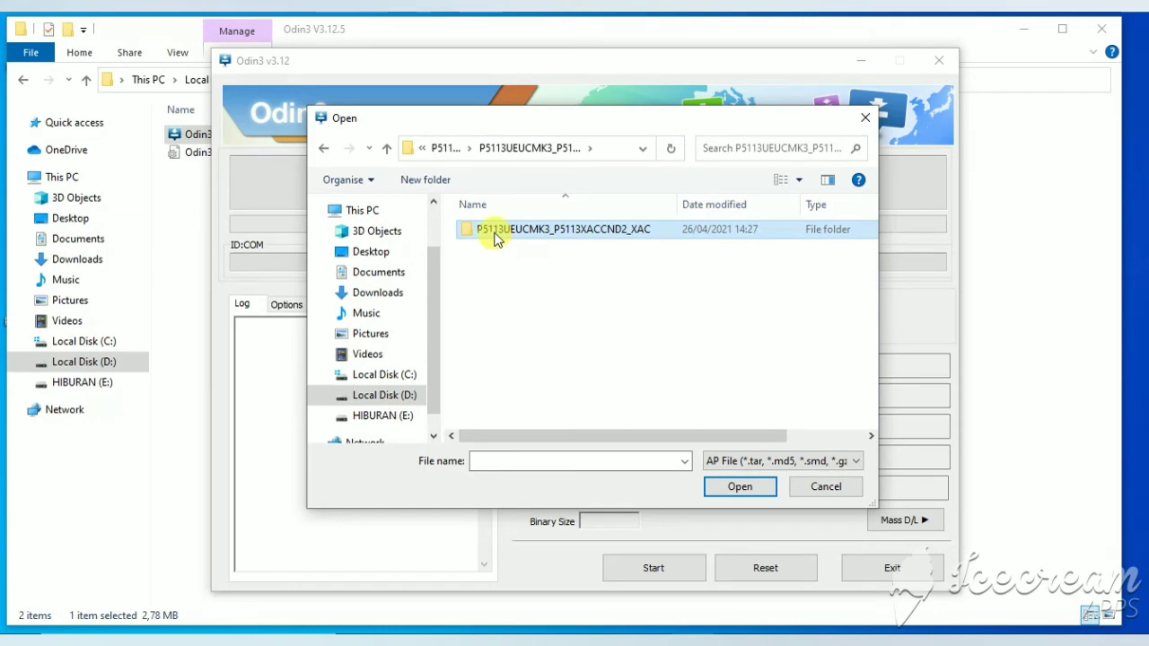
double_click(497, 236)
left_click(489, 230)
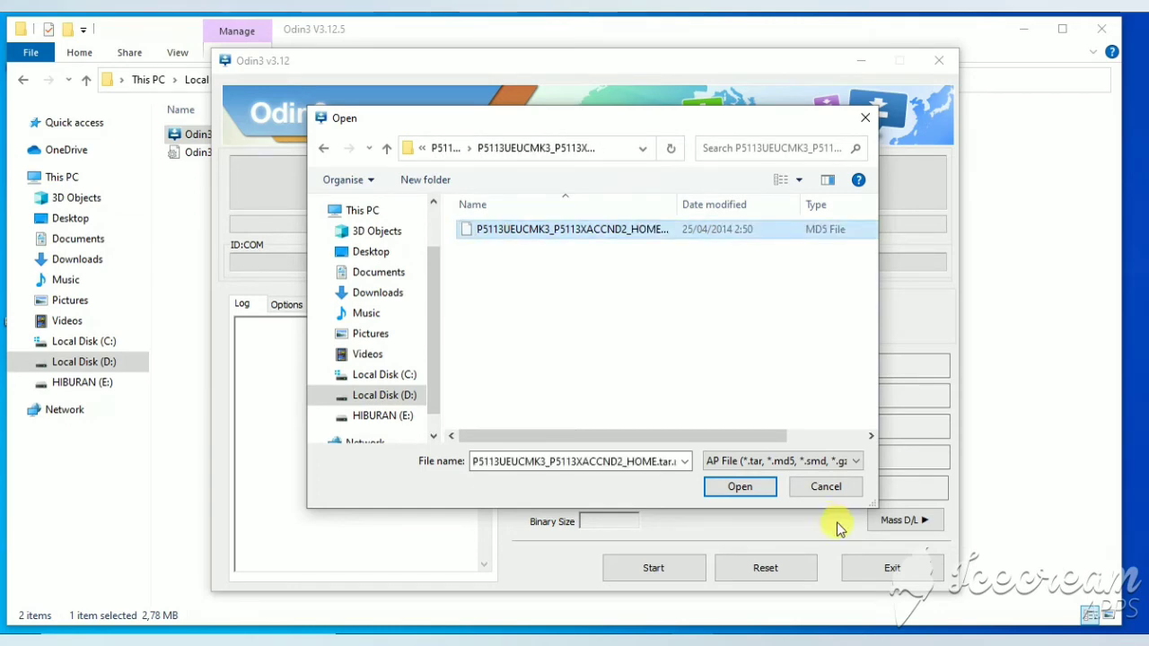
left_click(740, 487)
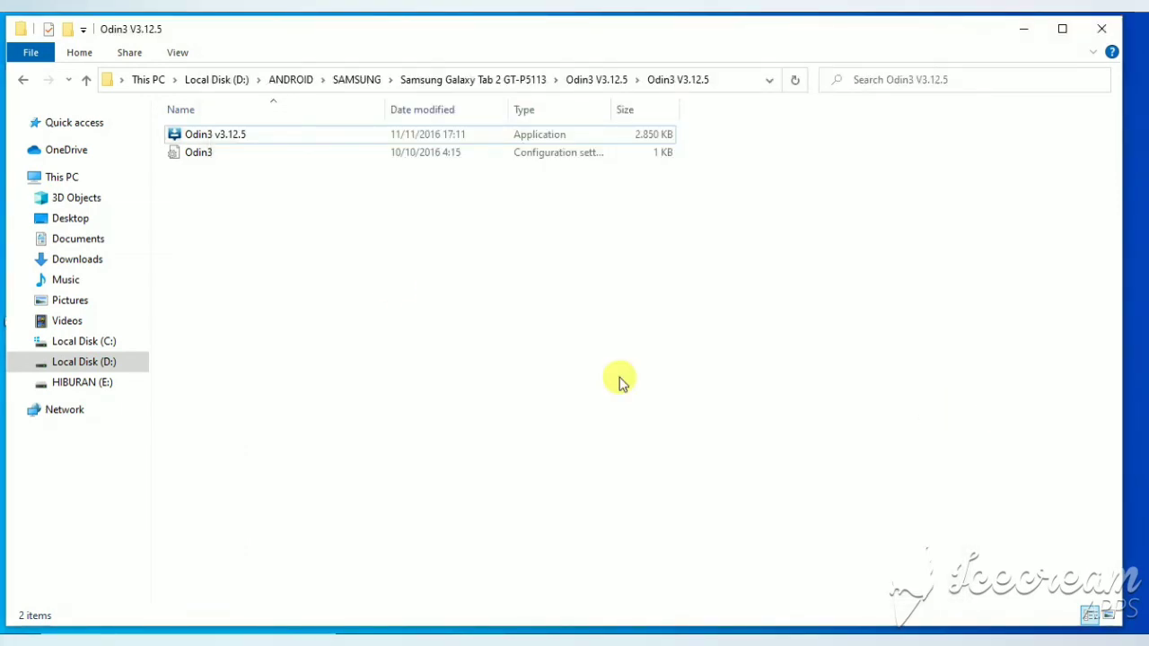
Step: Switch to File Explorer and go back up two levels to the Samsung Galaxy Tab 2 GT-P5113 folder
left_click(87, 85)
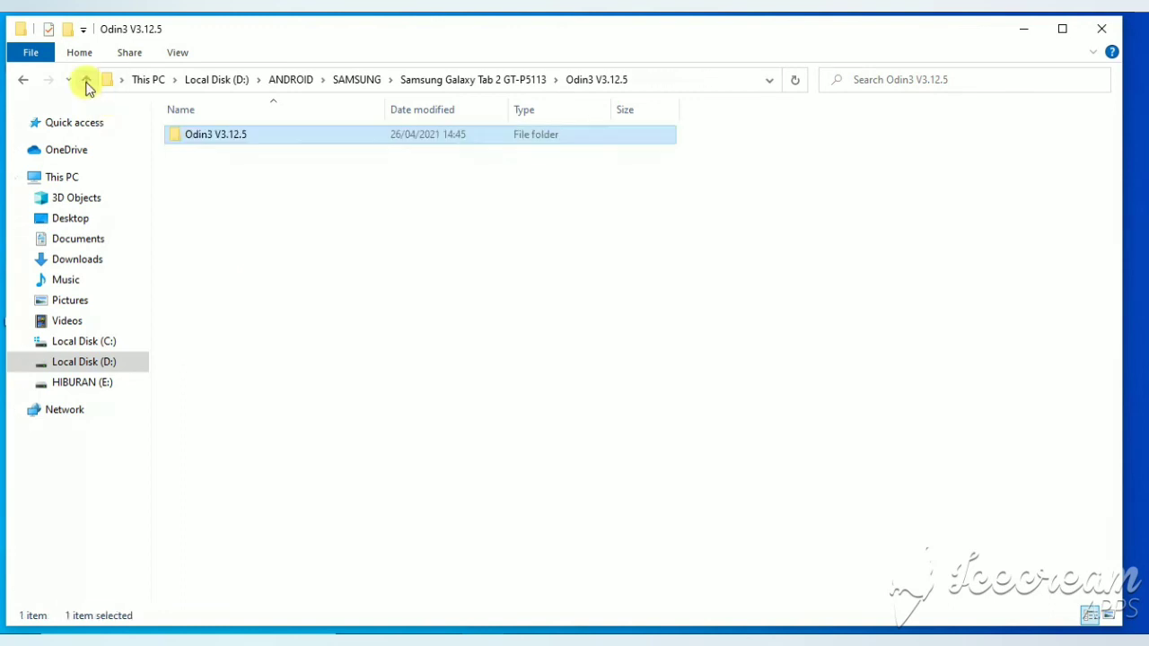
left_click(87, 85)
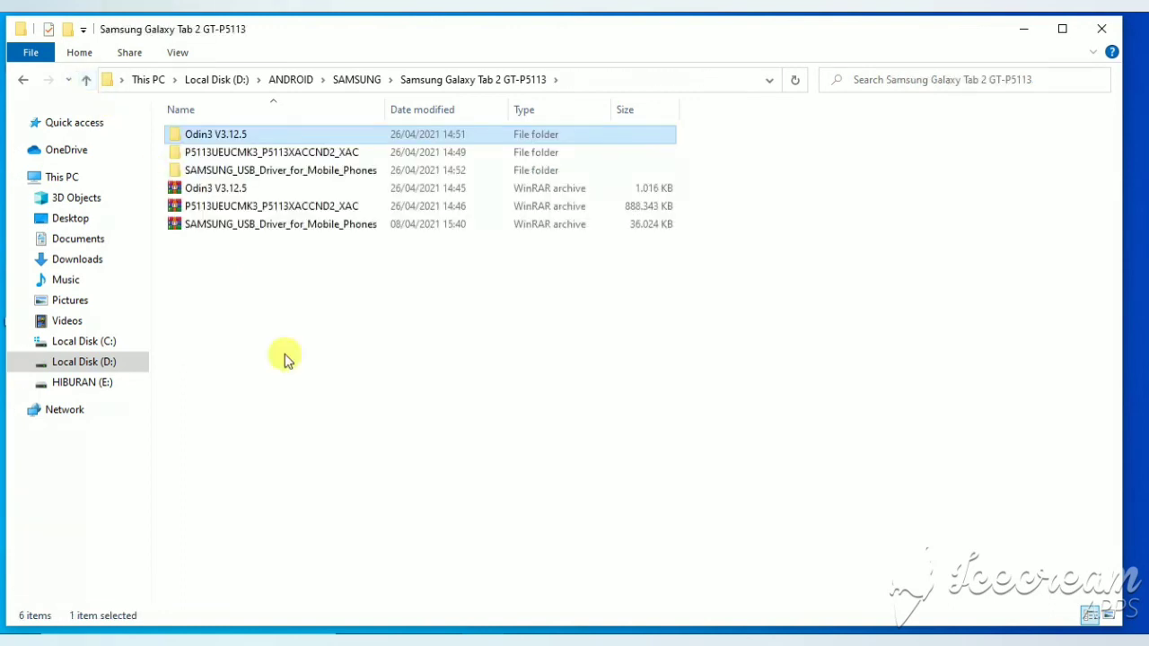